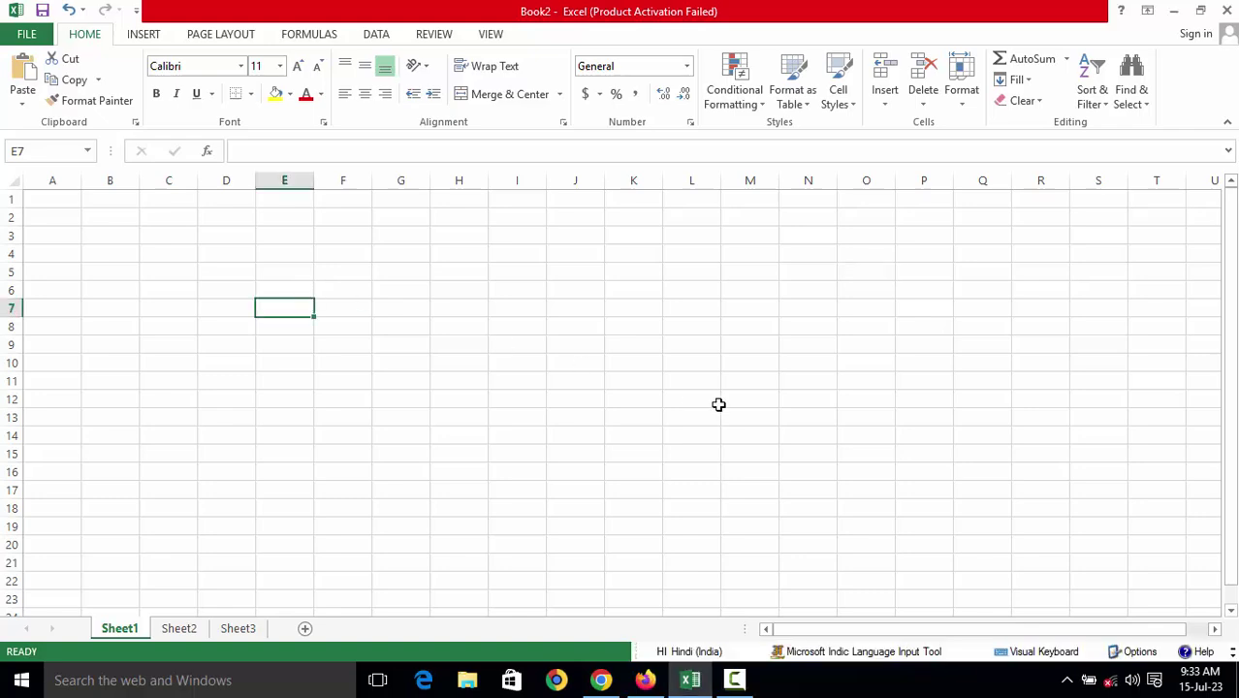
# Enter the headers Name, Math and Science in E7:G7
pyautogui.write('Name')
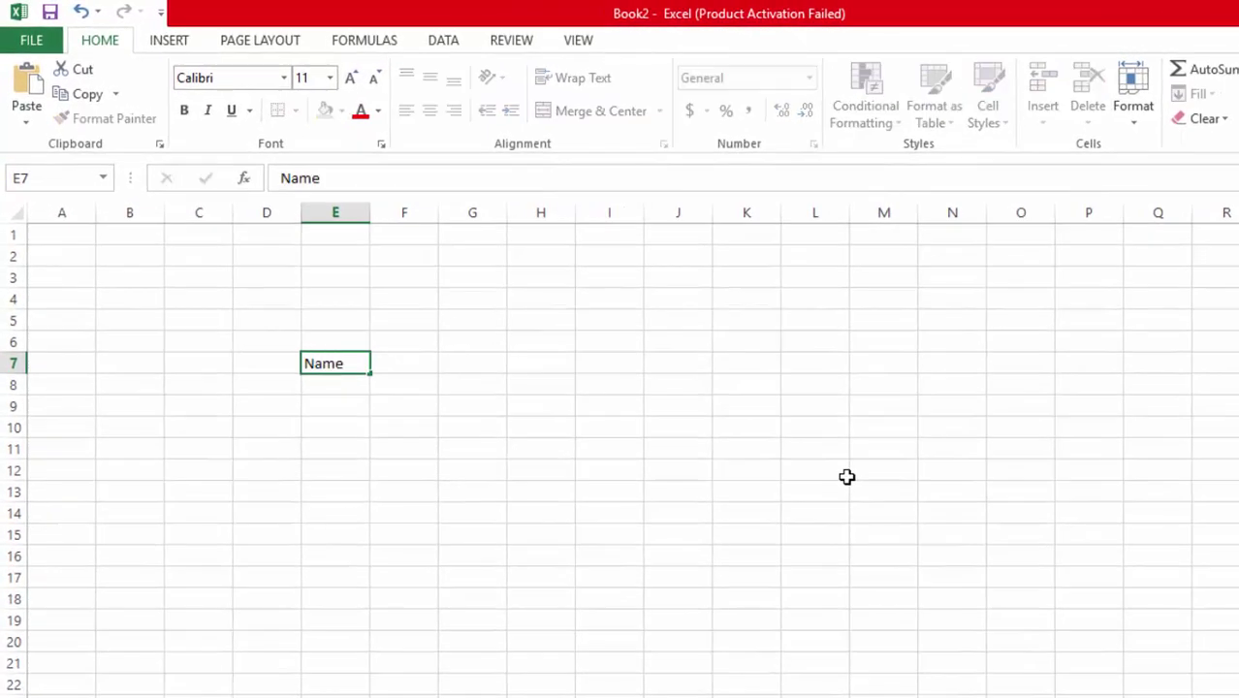
pyautogui.press('Tab')
pyautogui.write('Math')
pyautogui.press('Tab')
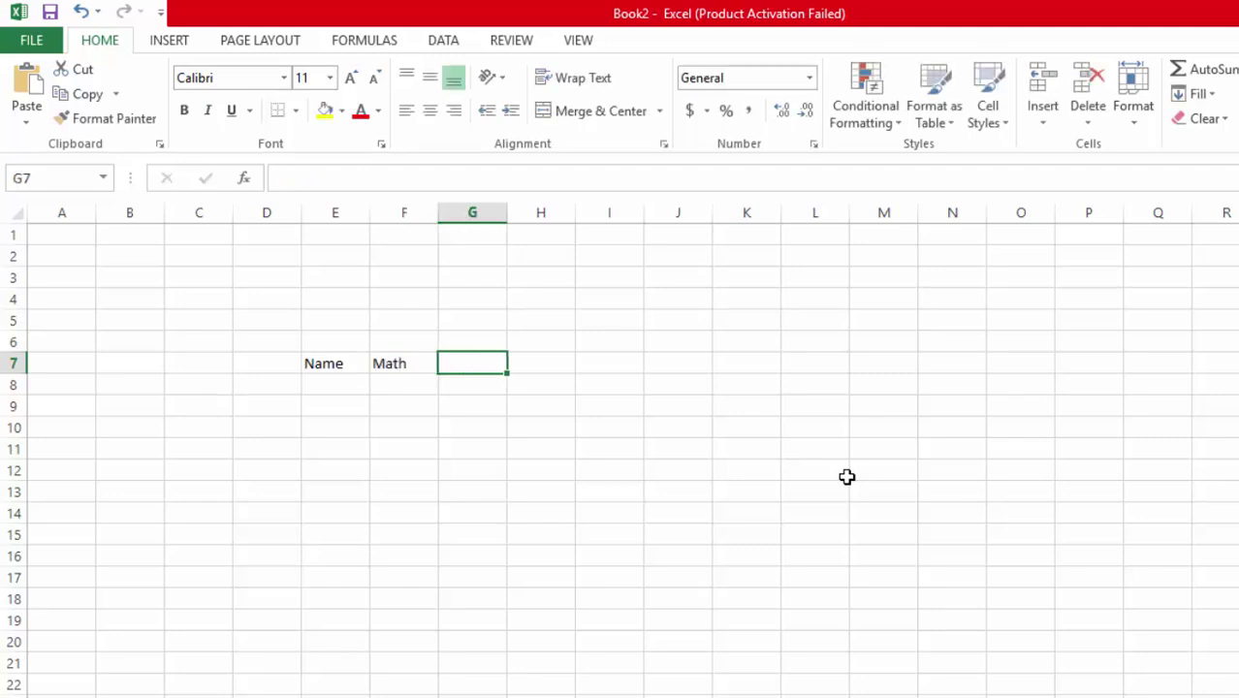
pyautogui.write('Science')
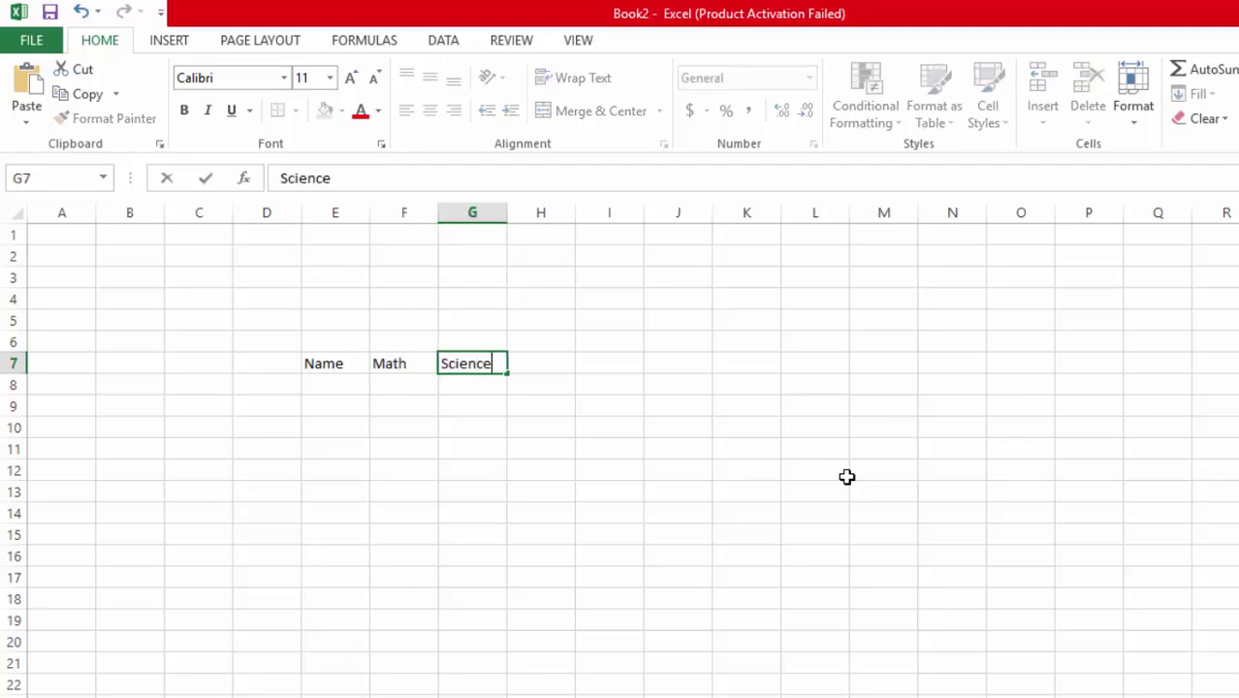
pyautogui.click(703, 385)
# Apply All Borders to the header cells E7:G7
pyautogui.click(344, 364)
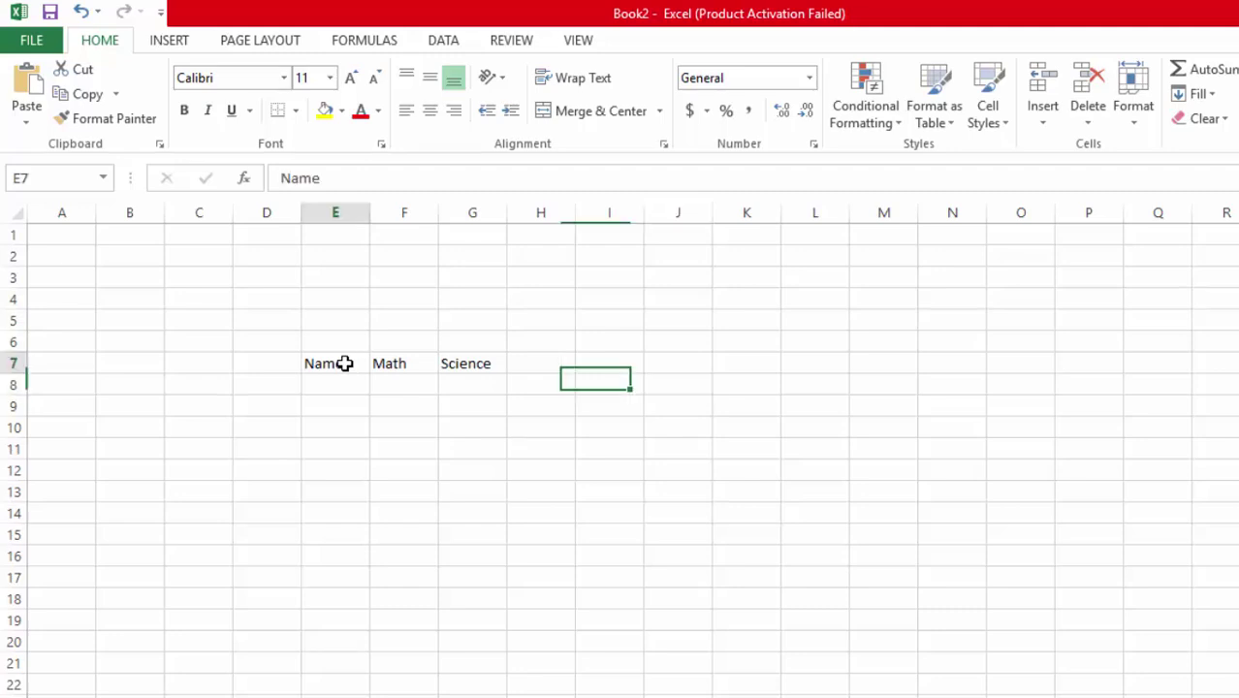
pyautogui.moveTo(344, 363); pyautogui.dragTo(462, 364)
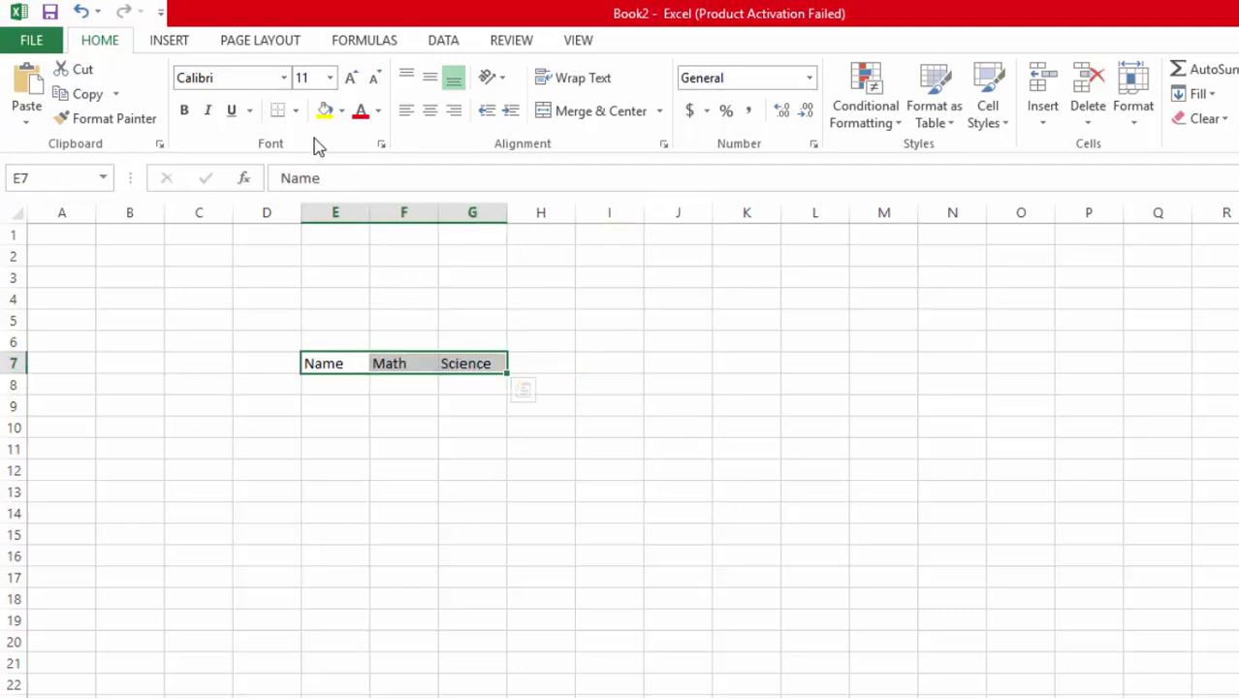
pyautogui.click(296, 111)
pyautogui.click(322, 299)
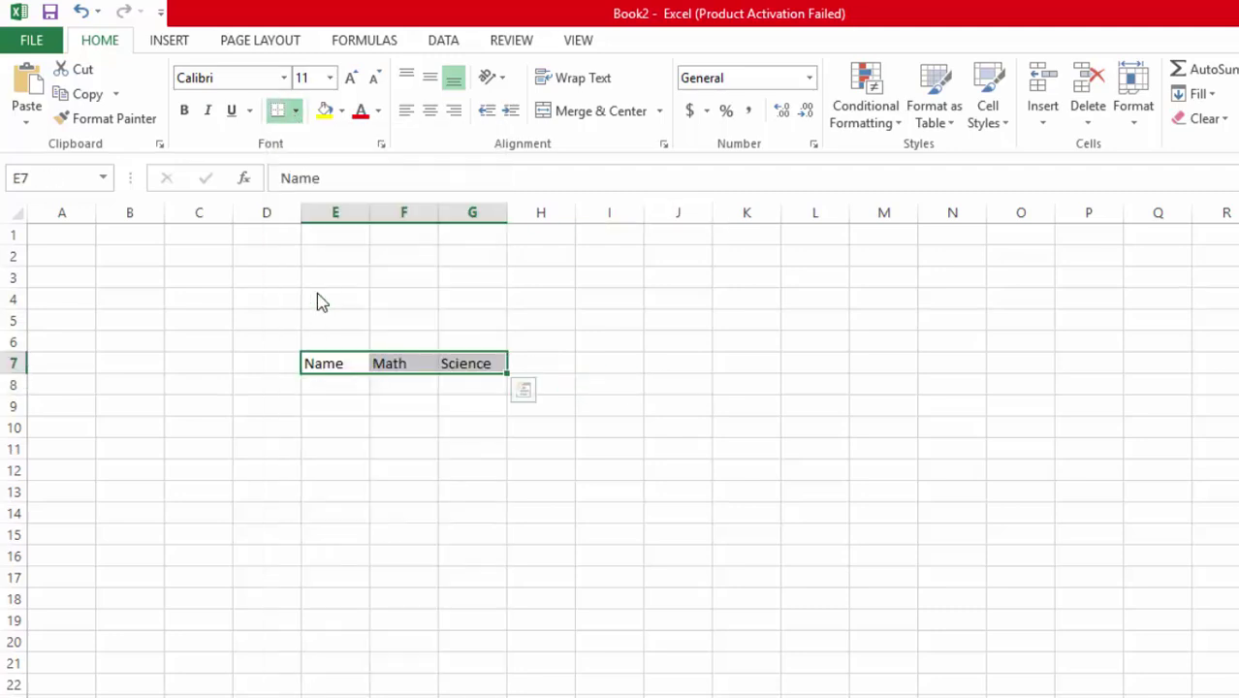
pyautogui.click(454, 449)
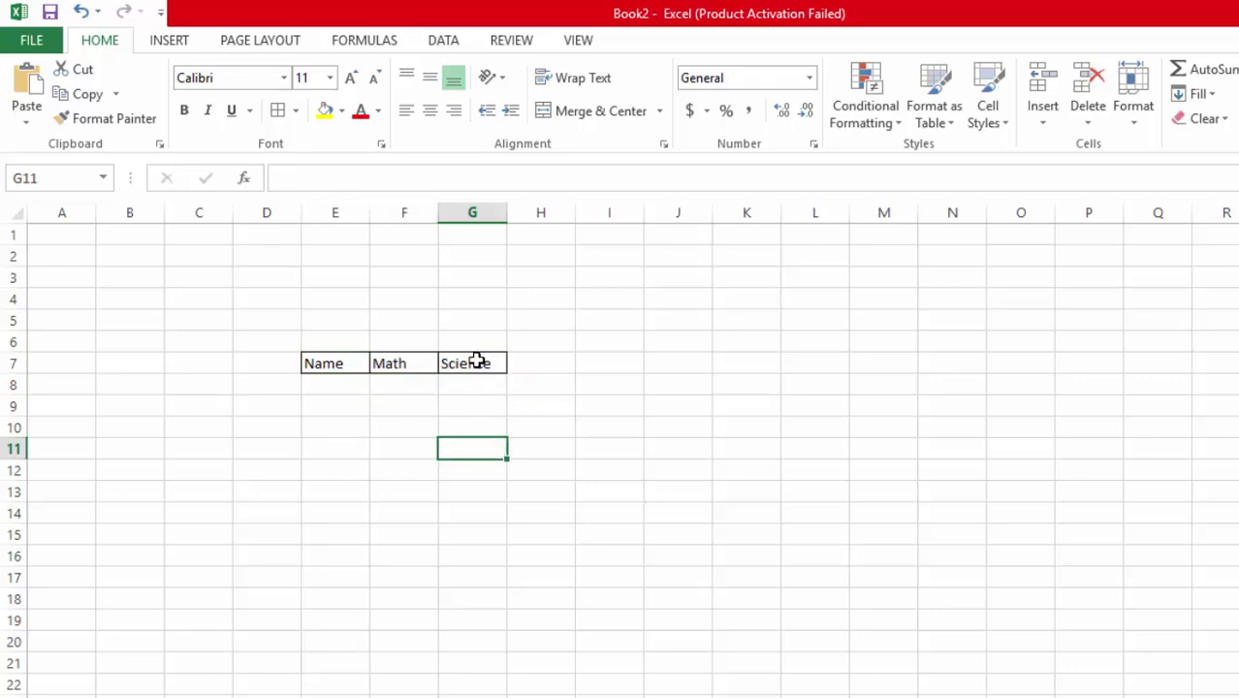
# Delete Science from G7, leaving its borders in place
pyautogui.click(477, 361)
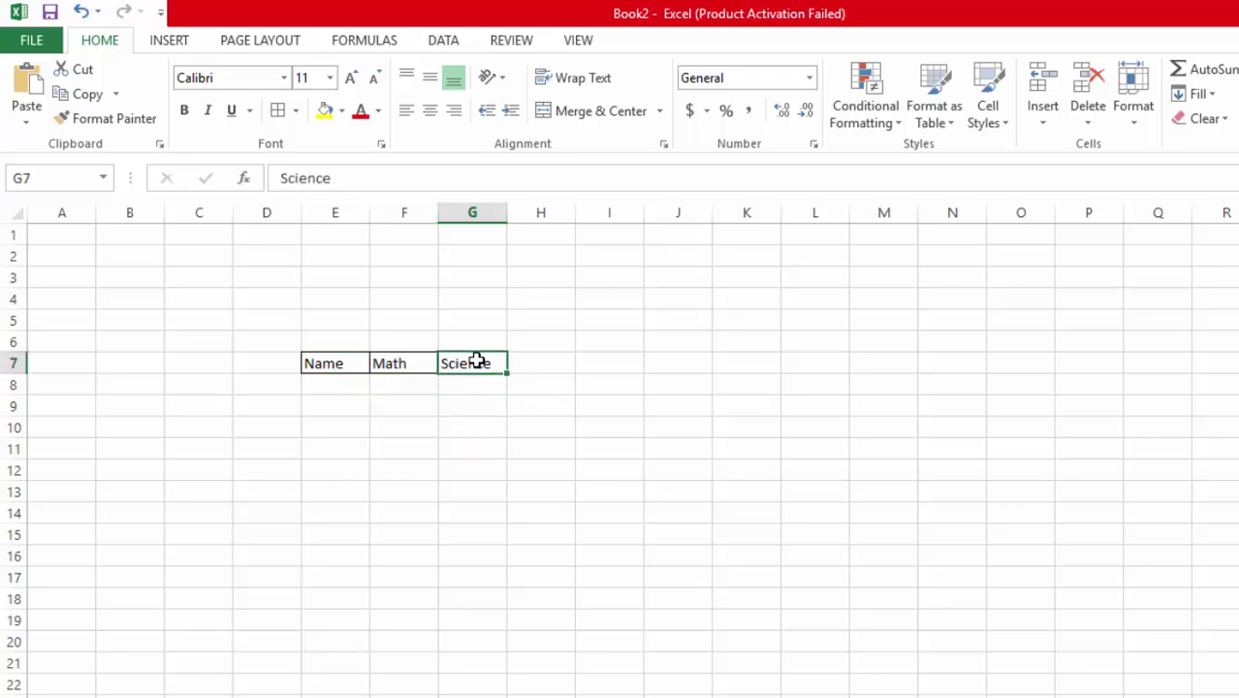
pyautogui.press('Delete')
pyautogui.click(490, 510)
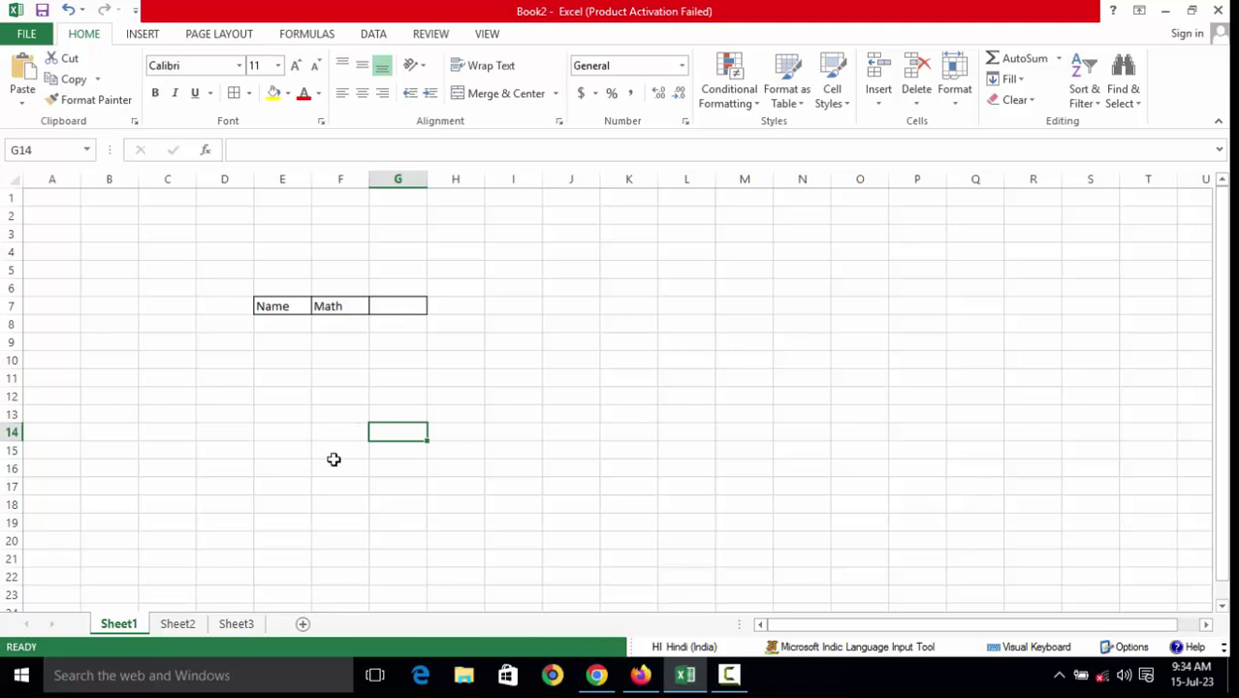
# On Sheet2, enter the headers Name, Maath, Science and Sst in H9:K9
pyautogui.click(194, 623)
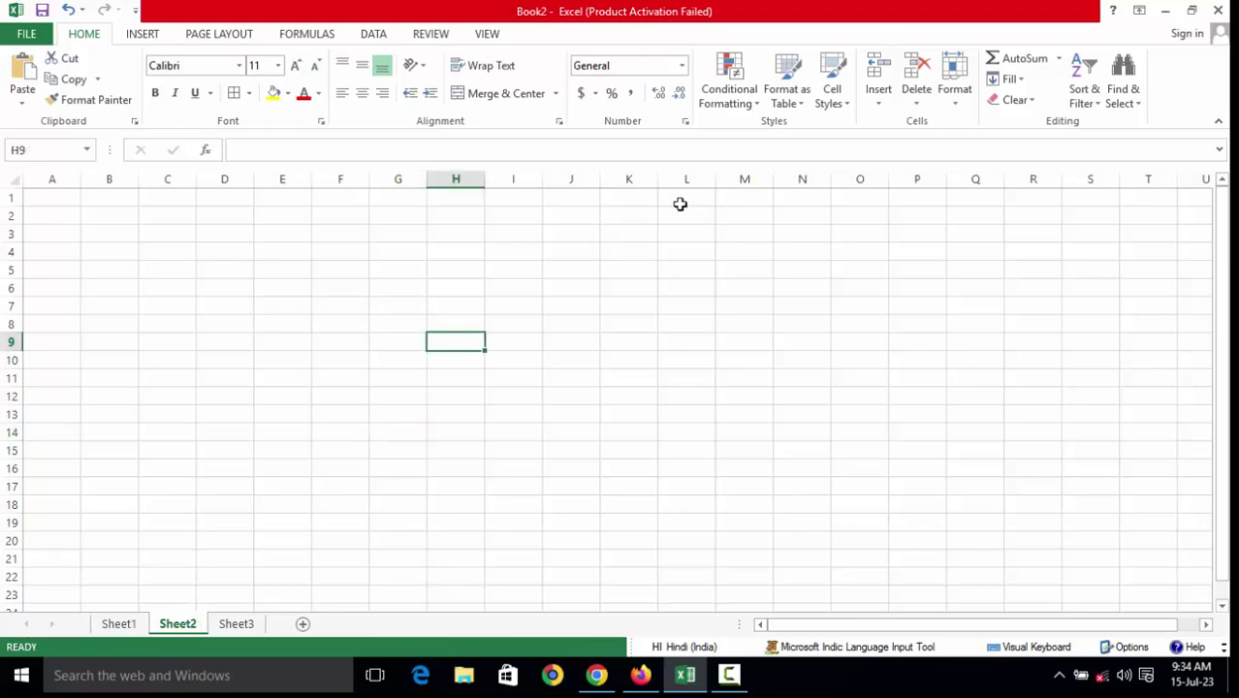
pyautogui.write('Name')
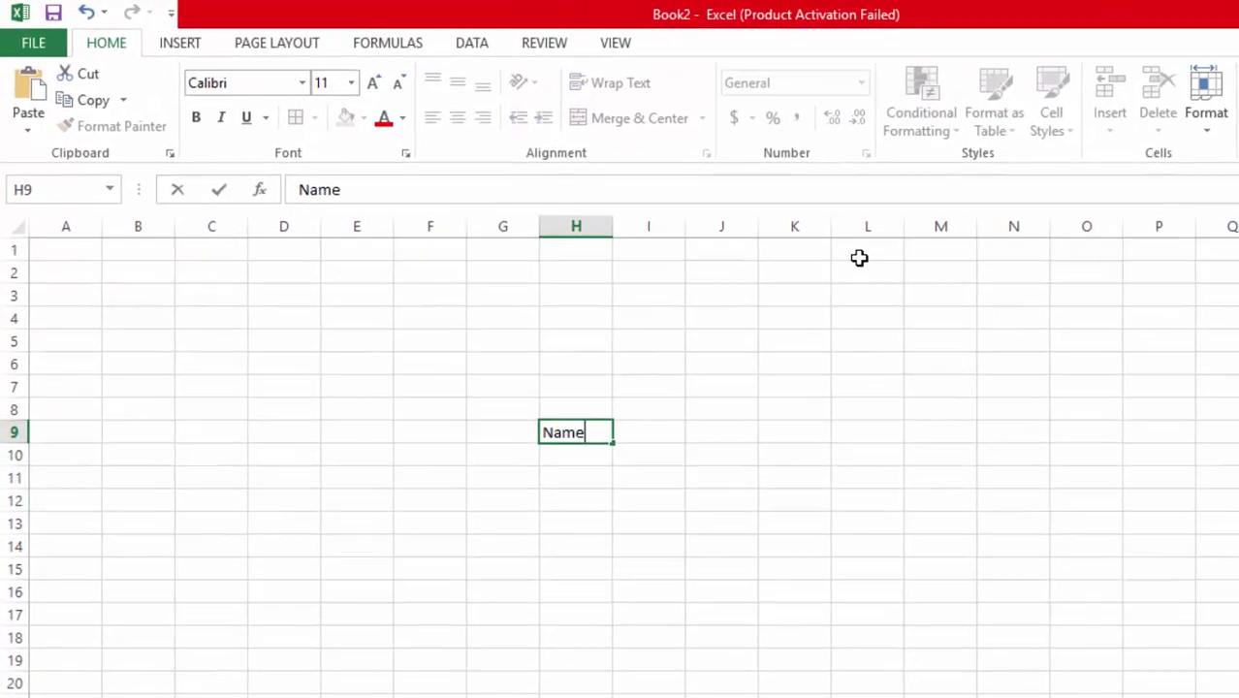
pyautogui.press('Tab')
pyautogui.write('Maat')
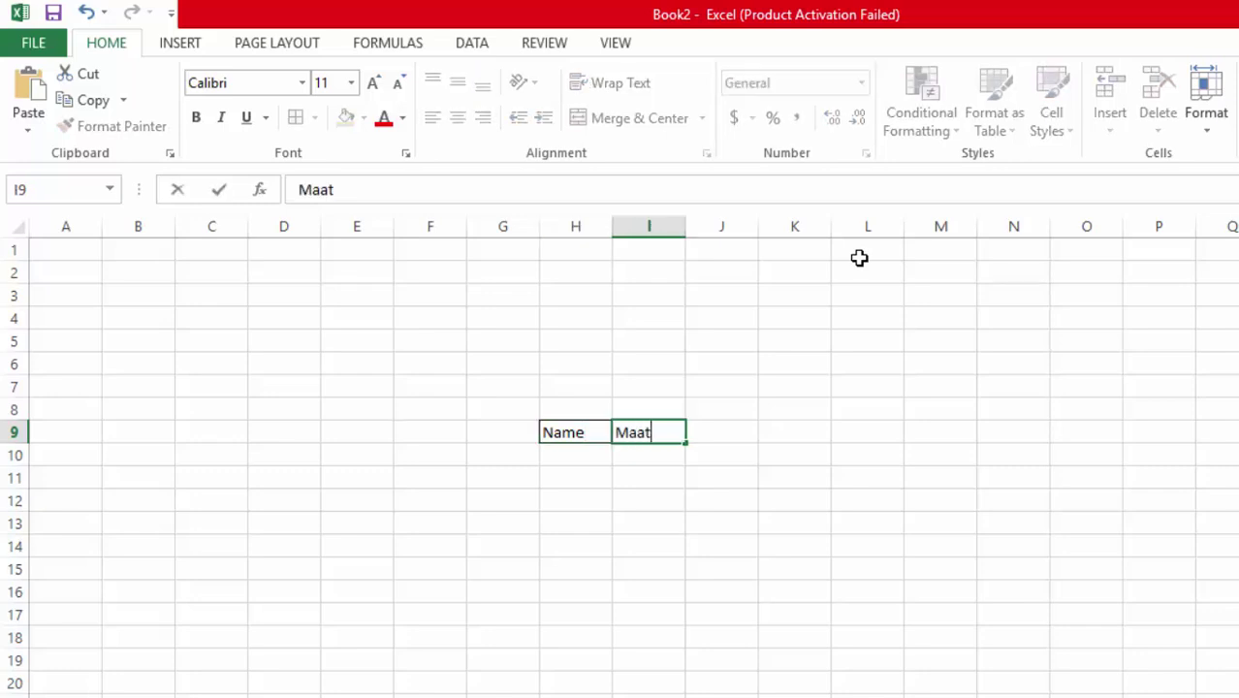
pyautogui.write('h')
pyautogui.press('Tab')
pyautogui.write('Scien')
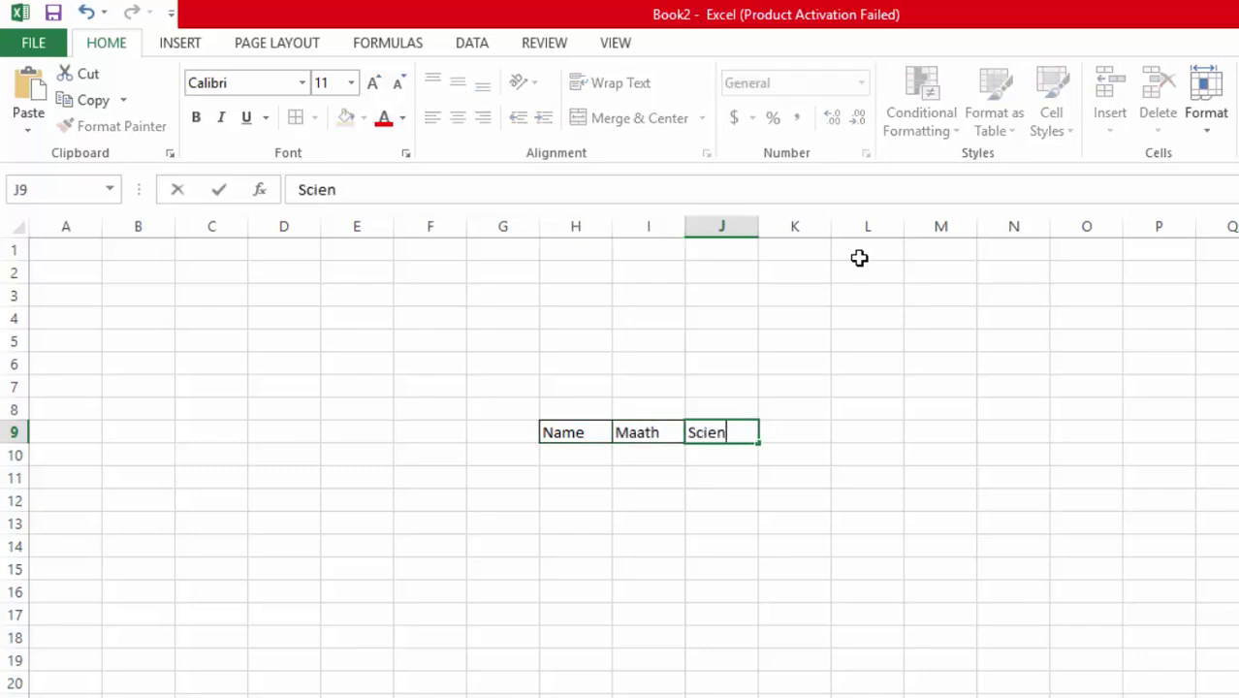
pyautogui.write('ce')
pyautogui.press('Tab')
pyautogui.write('Sst')
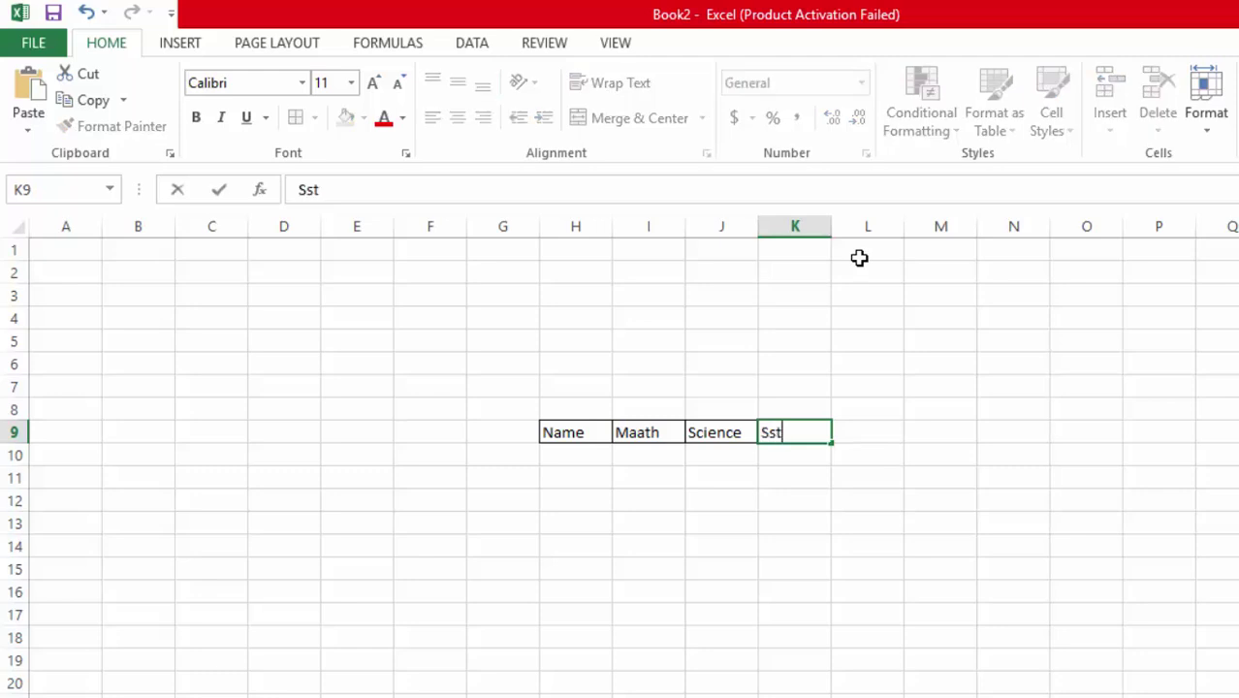
pyautogui.press('Return')
# Fill row 10 with a student's name and the marks 50, 40 and 60
pyautogui.write('Ram')
pyautogui.press('Tab')
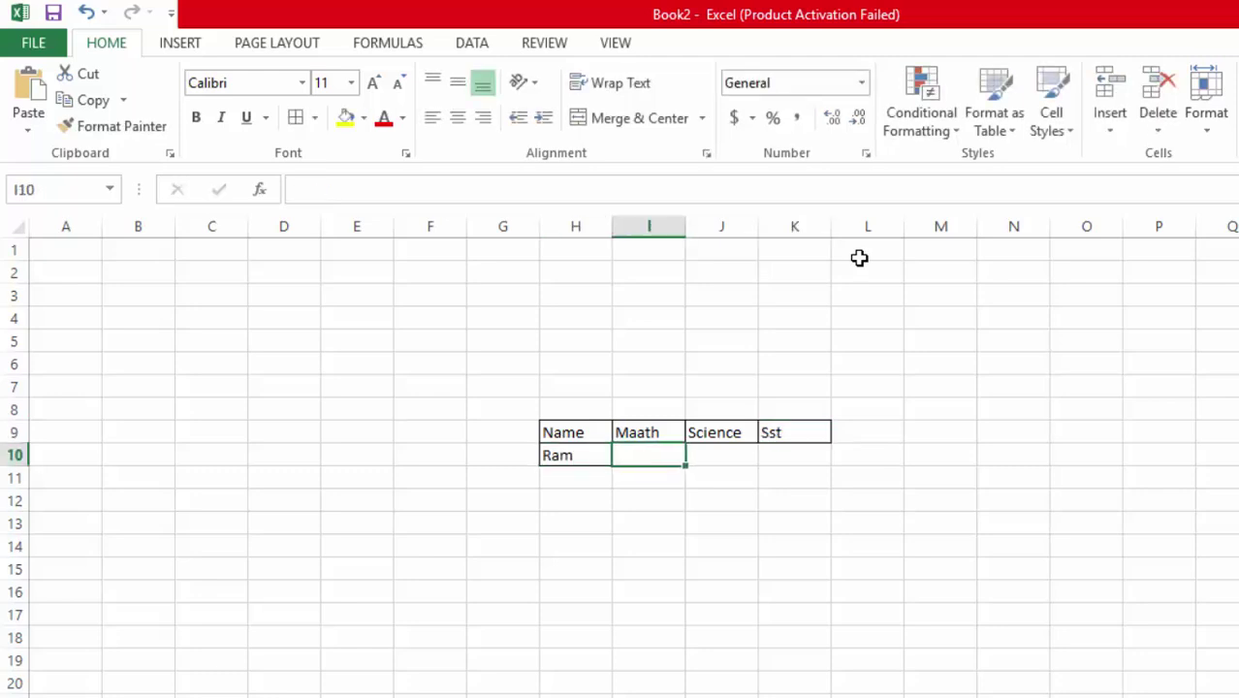
pyautogui.write('50')
pyautogui.press('Tab')
pyautogui.write('40')
pyautogui.press('Tab')
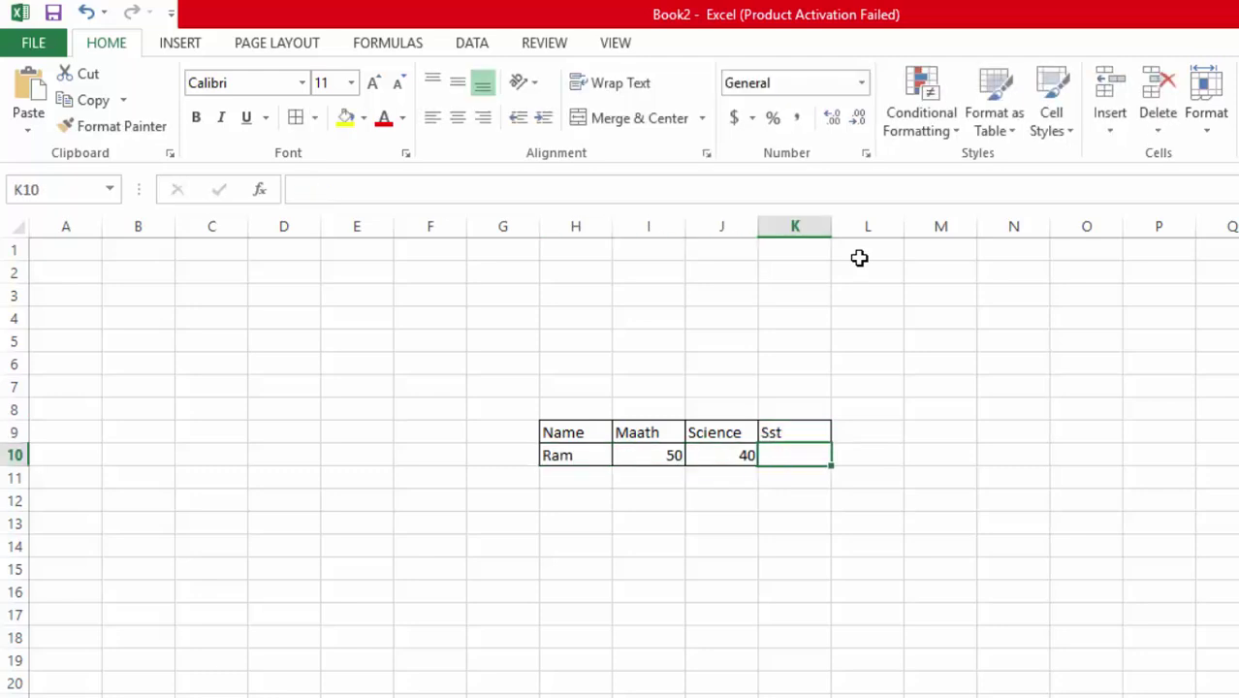
pyautogui.write('60')
pyautogui.press('Tab')
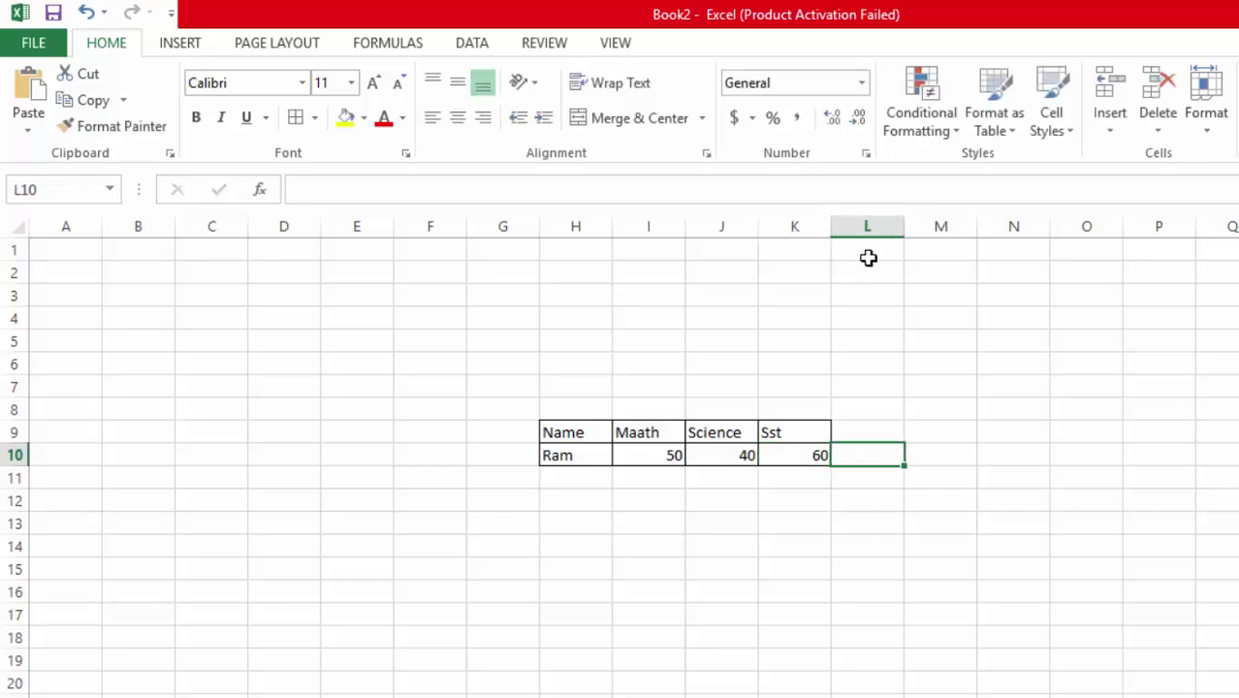
# Clear the Sst column K9:K10, then move to Sheet3
pyautogui.click(782, 426)
pyautogui.moveTo(782, 426); pyautogui.dragTo(792, 450)
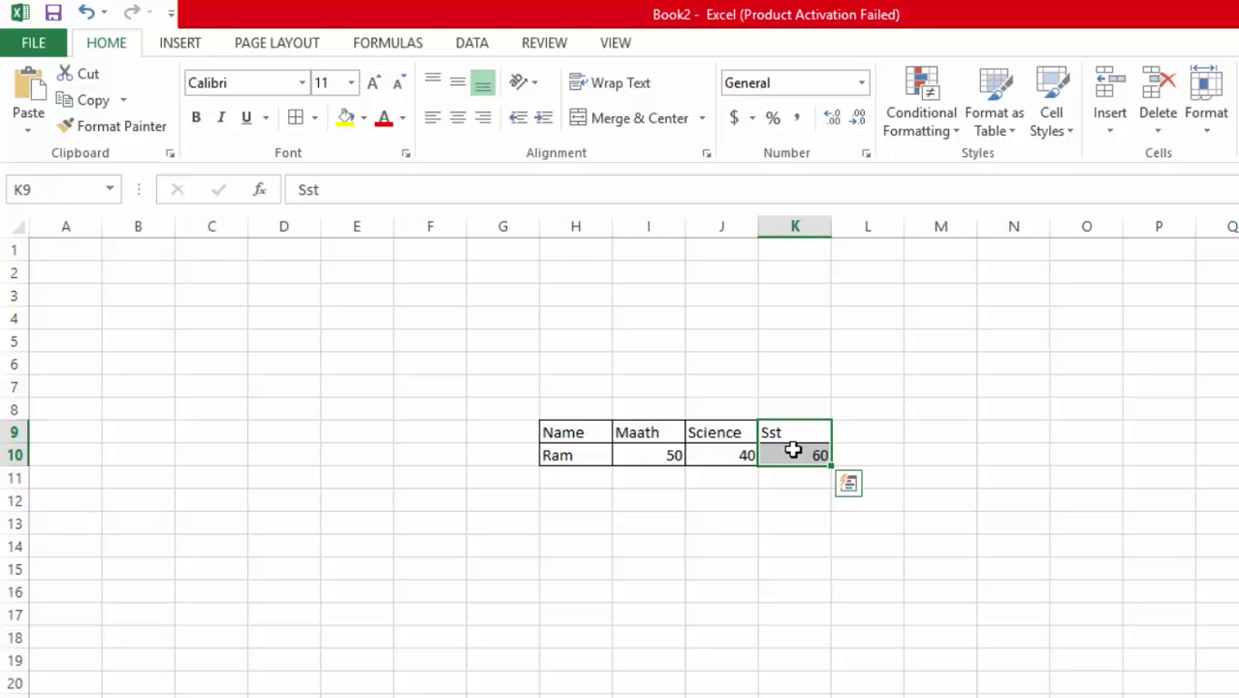
pyautogui.press('Delete')
pyautogui.click(667, 562)
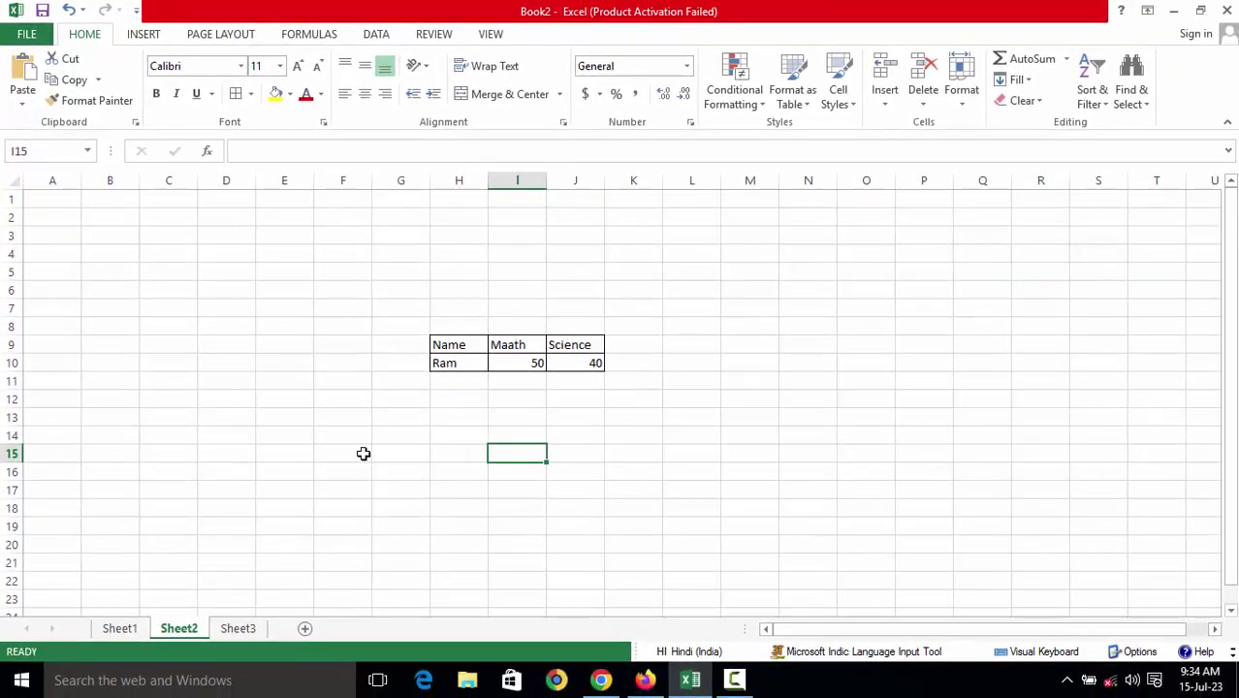
pyautogui.click(238, 628)
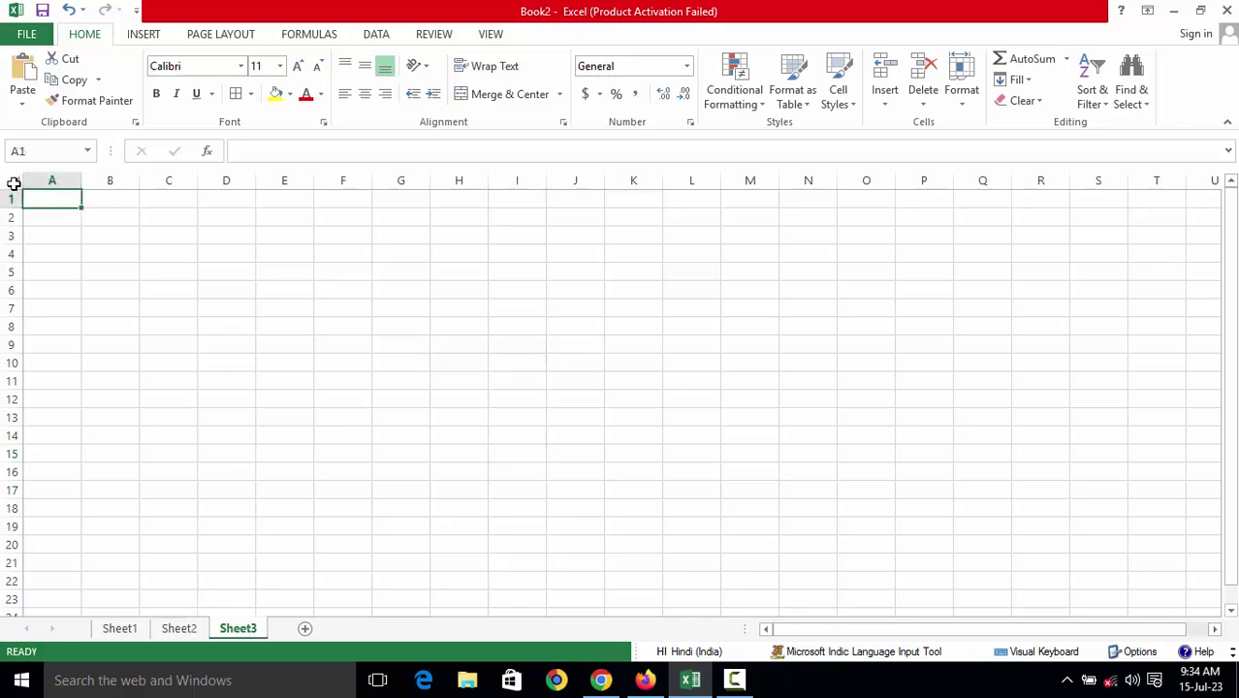
# Select every cell on Sheet3 and start a new conditional formatting rule
pyautogui.click(14, 184)
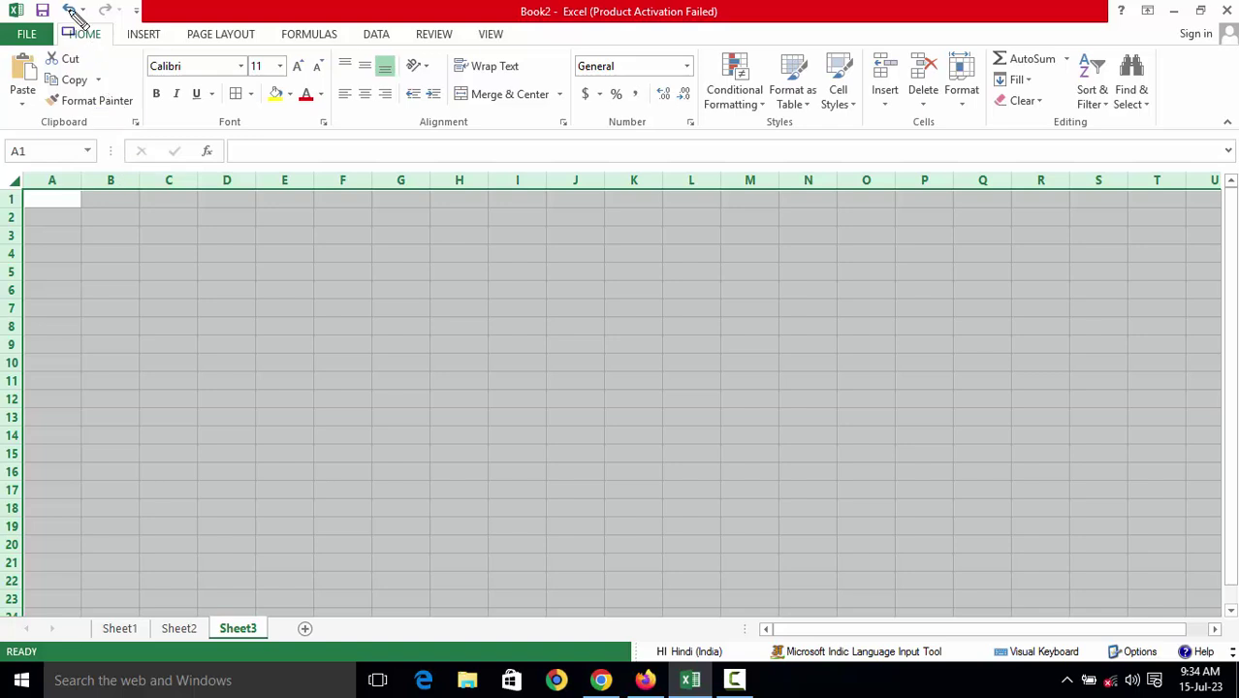
pyautogui.moveTo(60, 21); pyautogui.dragTo(112, 47)
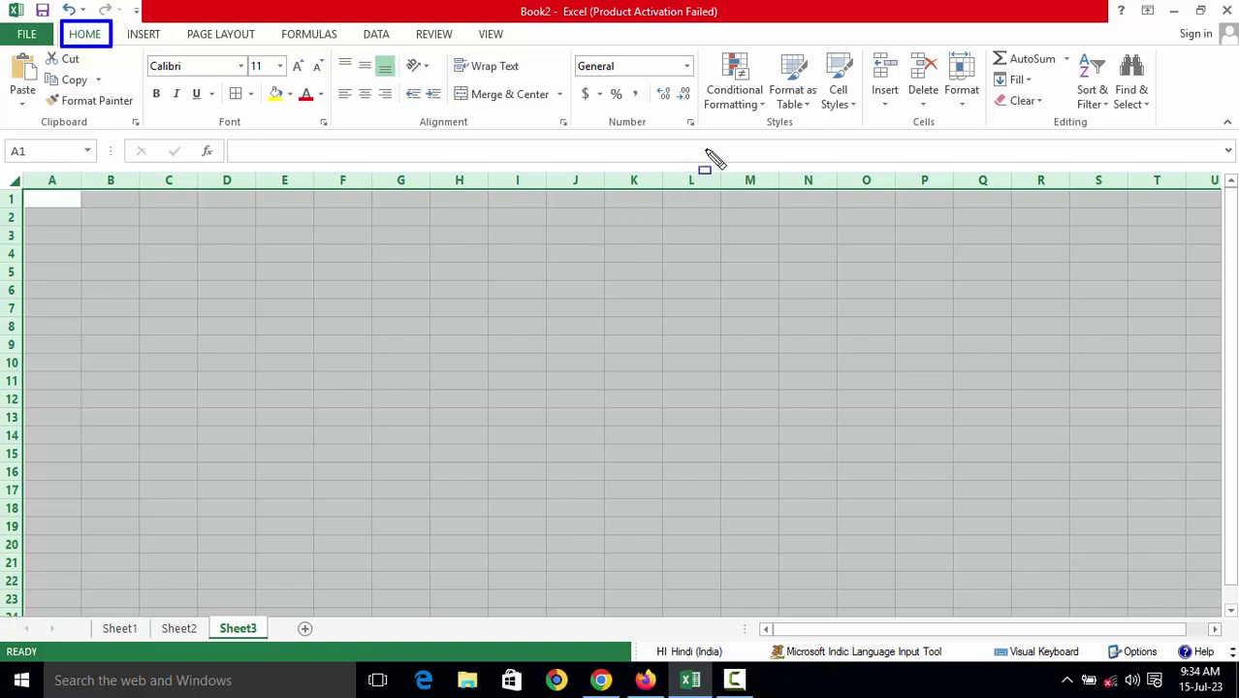
pyautogui.moveTo(755, 109); pyautogui.dragTo(814, 136)
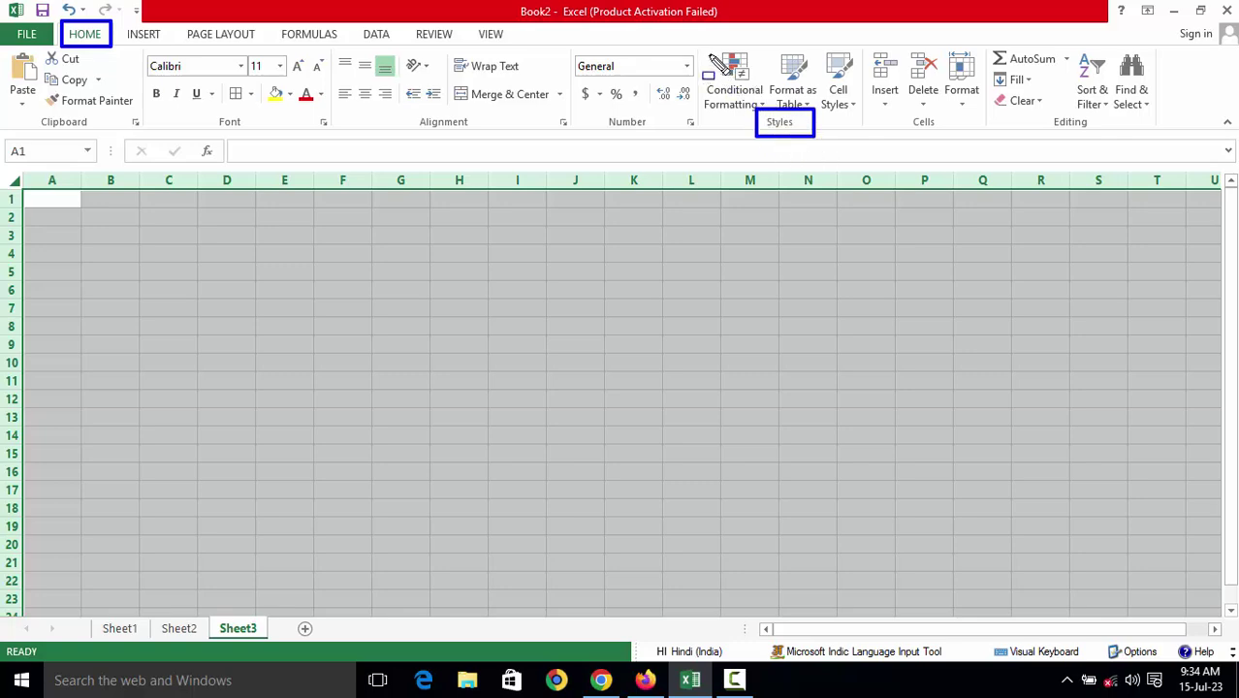
pyautogui.moveTo(705, 42); pyautogui.dragTo(771, 118)
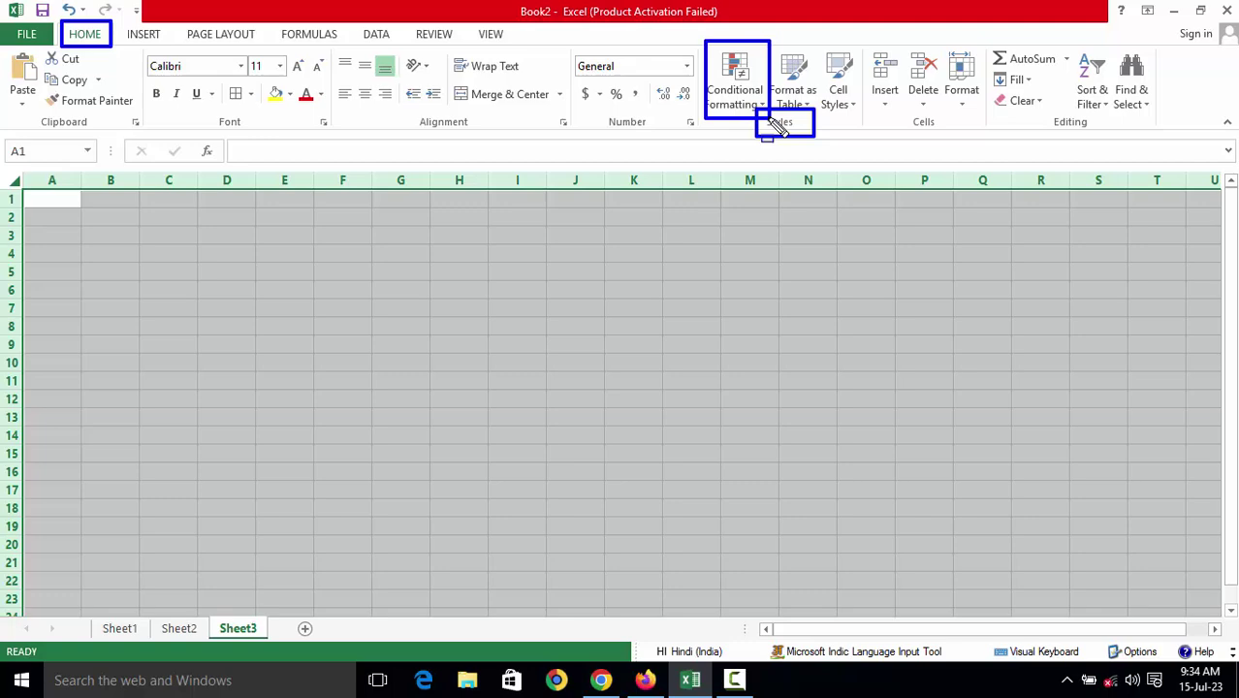
pyautogui.press('Escape')
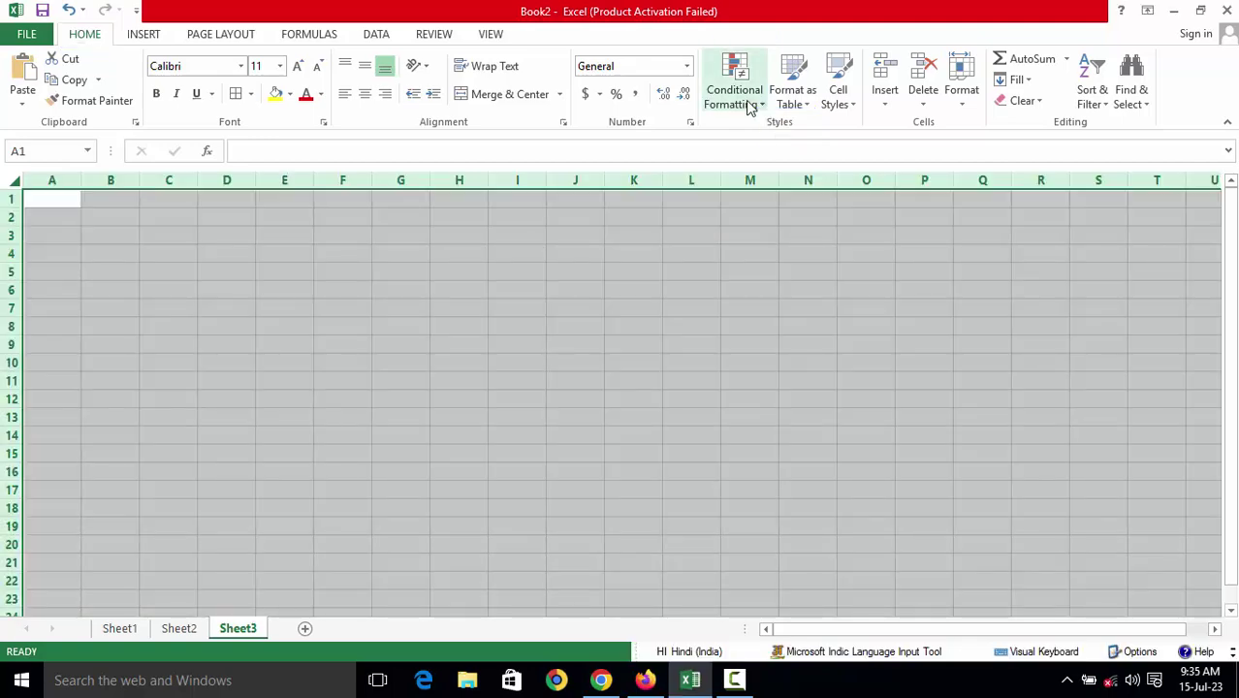
pyautogui.click(747, 102)
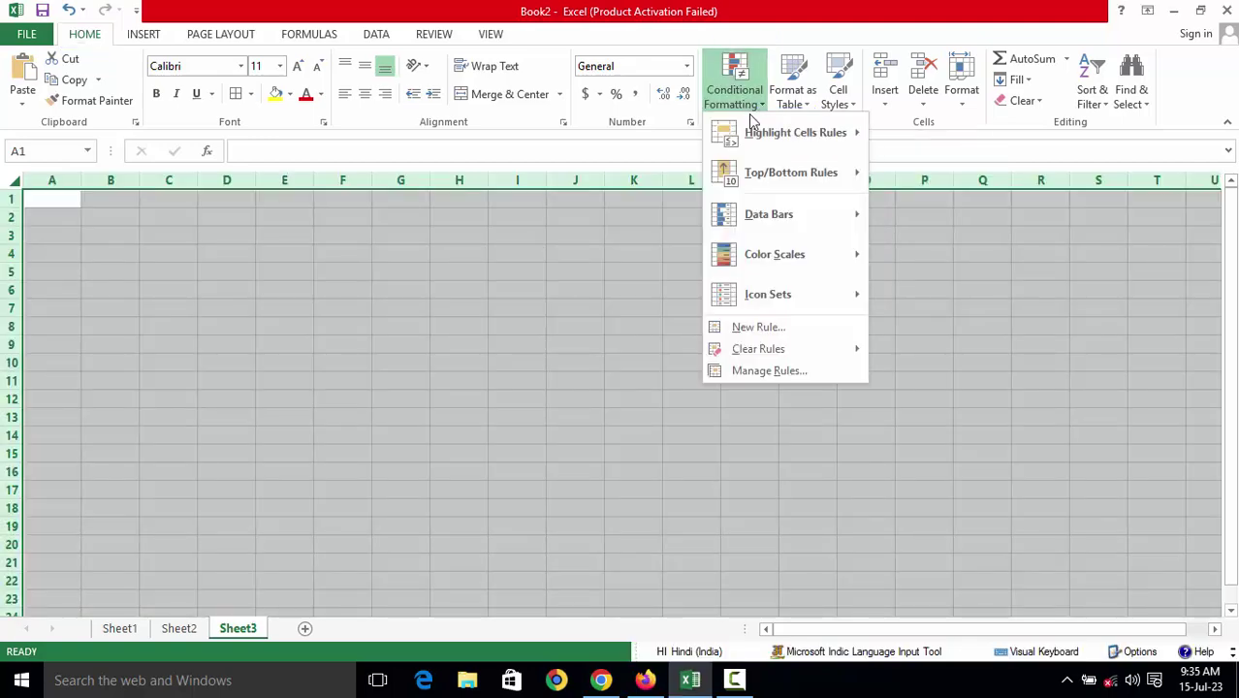
pyautogui.moveTo(818, 294)
pyautogui.click(795, 326)
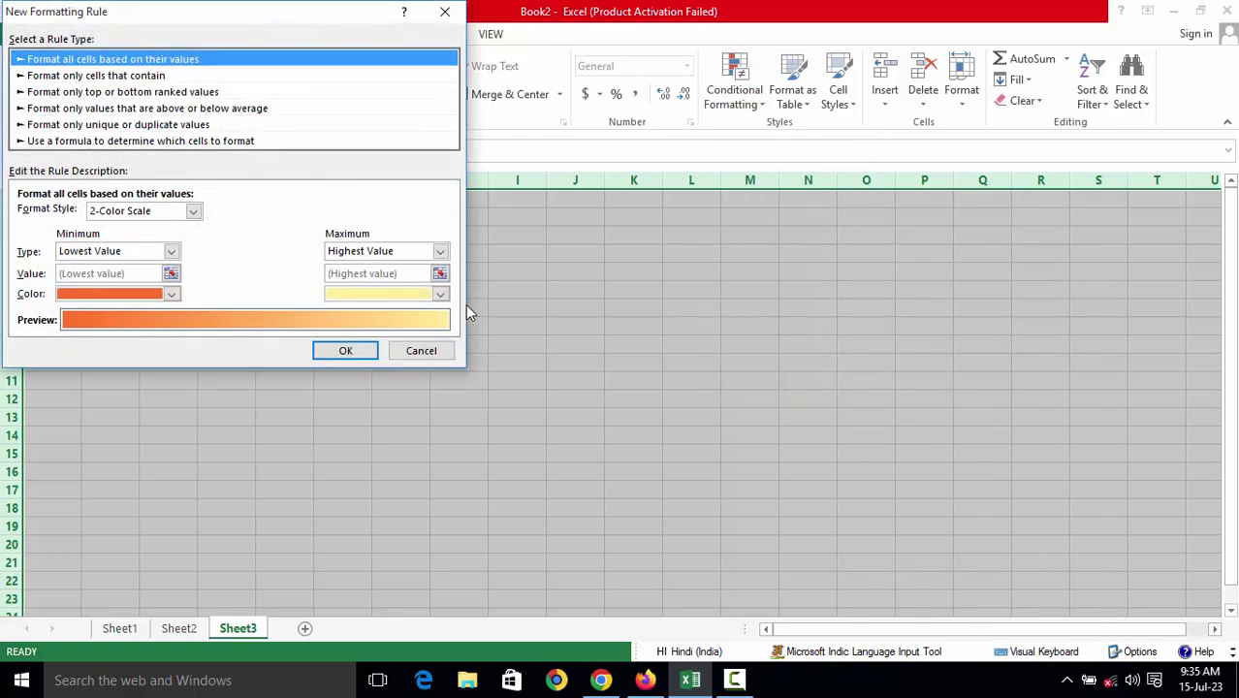
# Choose the 'Use a formula to determine which cells to format' rule type
pyautogui.moveTo(182, 12); pyautogui.dragTo(439, 70)
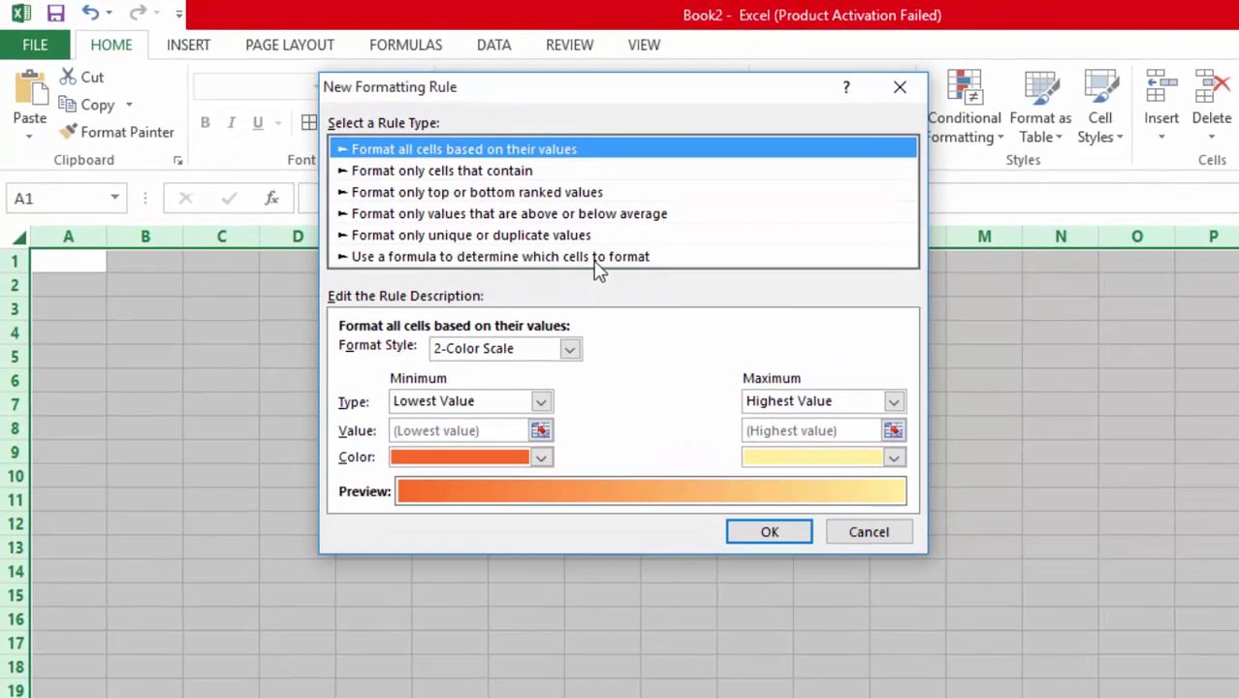
pyautogui.click(596, 258)
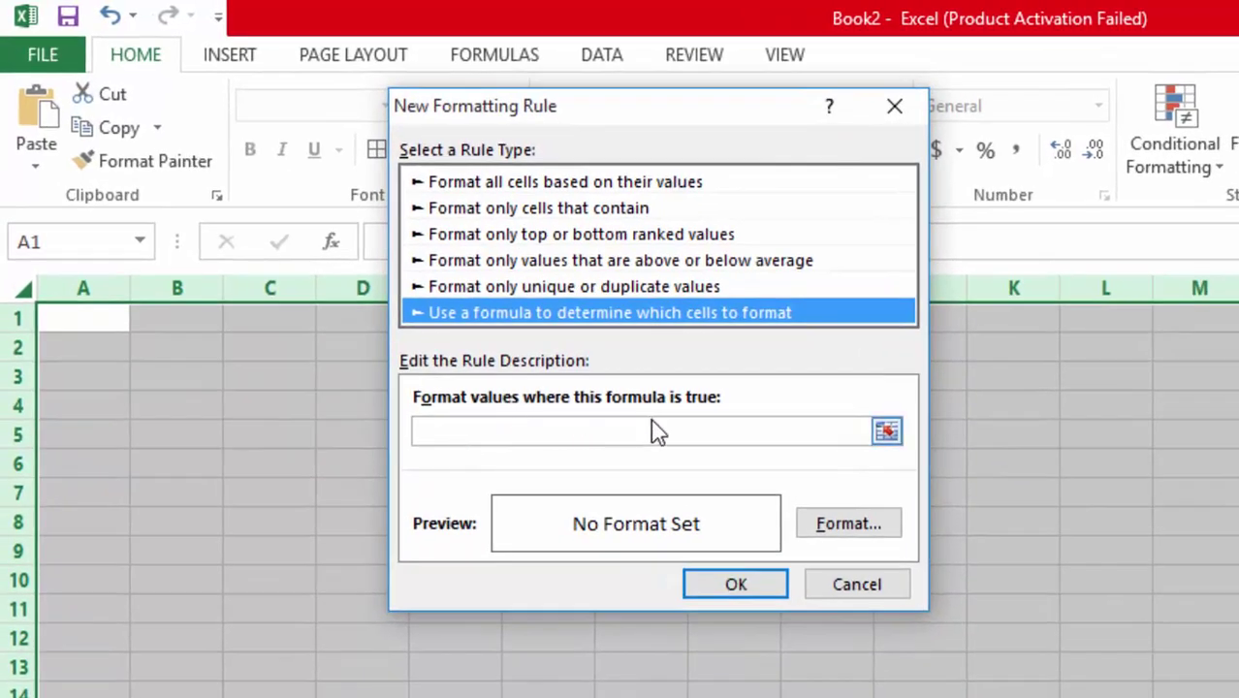
# Enter the formula =a1<>"" in the rule's formula box
pyautogui.click(579, 441)
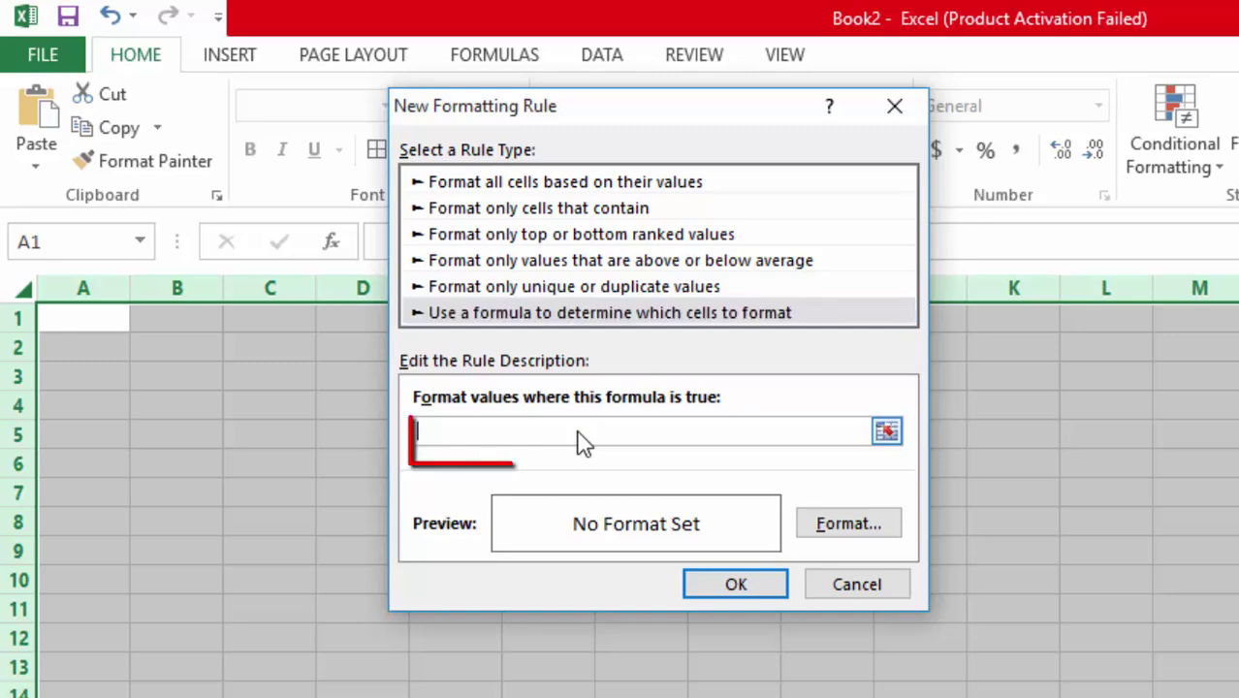
pyautogui.write('=a1<')
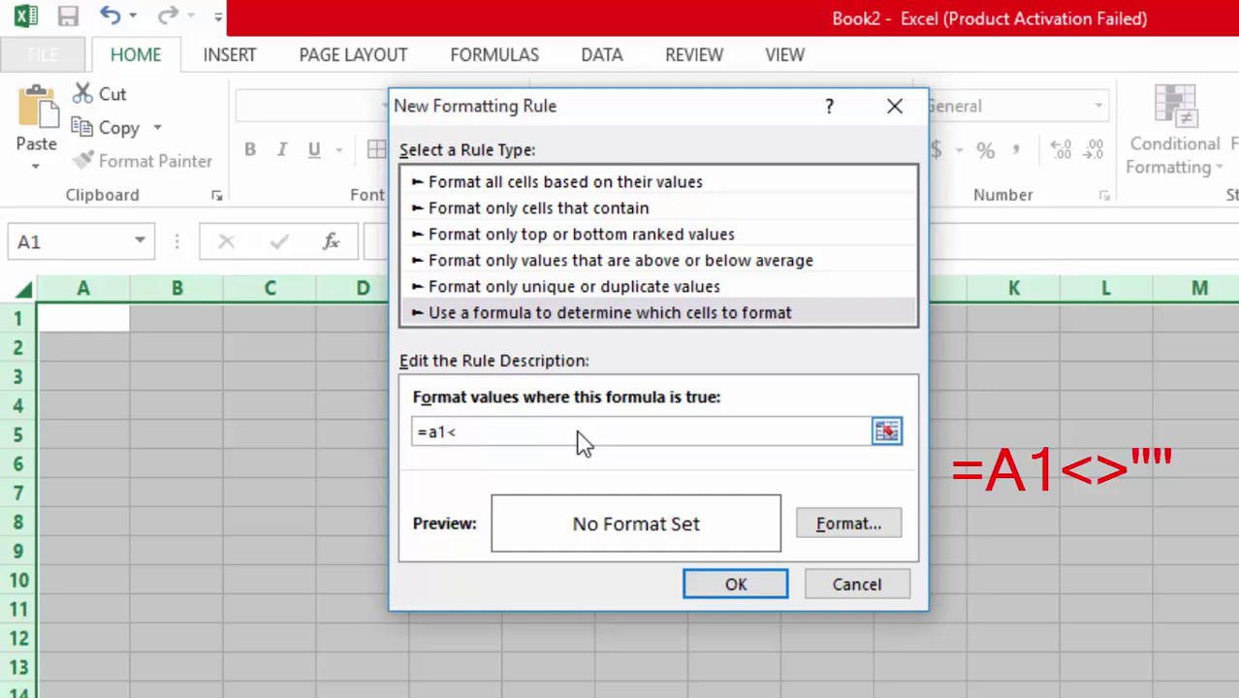
pyautogui.write('>')
pyautogui.write('"')
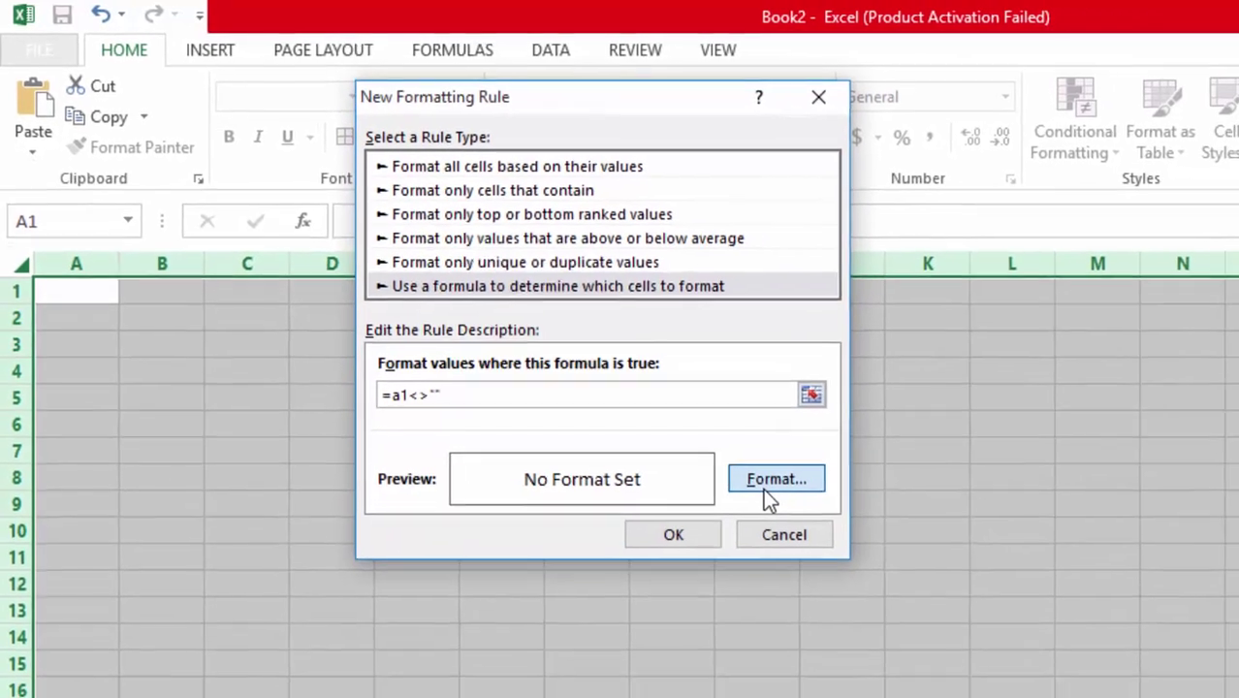
# Give the rule an Outline border and confirm both Format Cells and New Formatting Rule
pyautogui.click(828, 529)
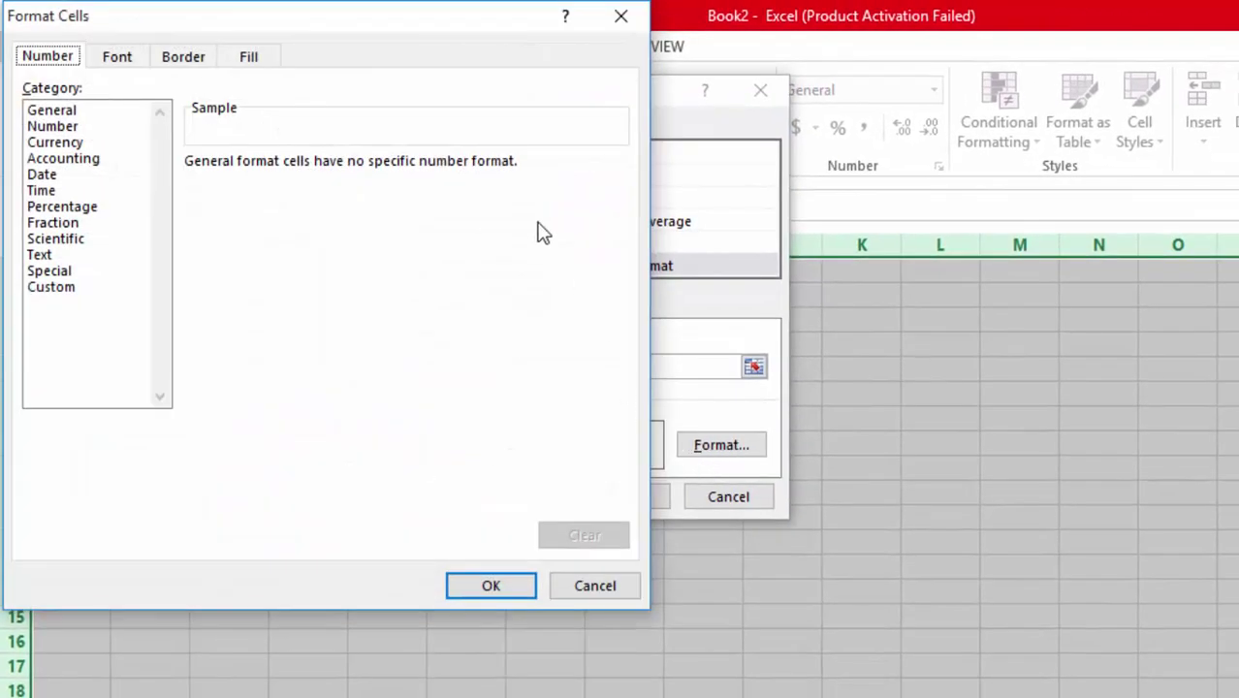
pyautogui.click(183, 58)
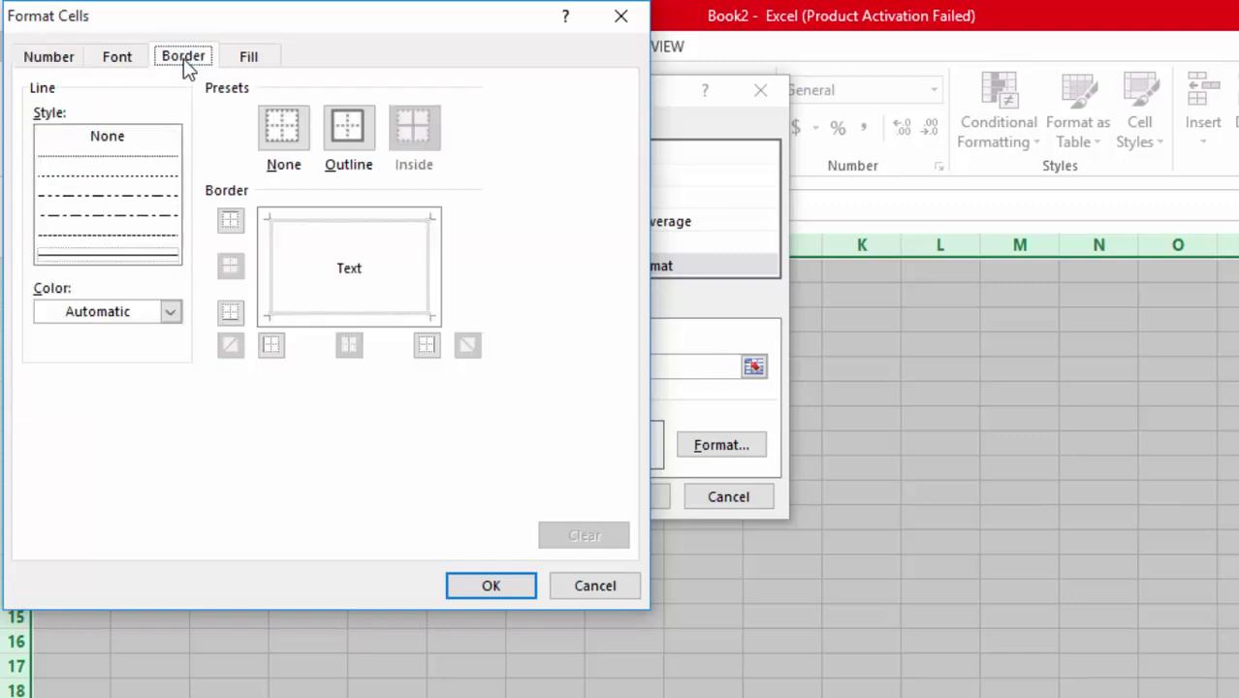
pyautogui.click(336, 131)
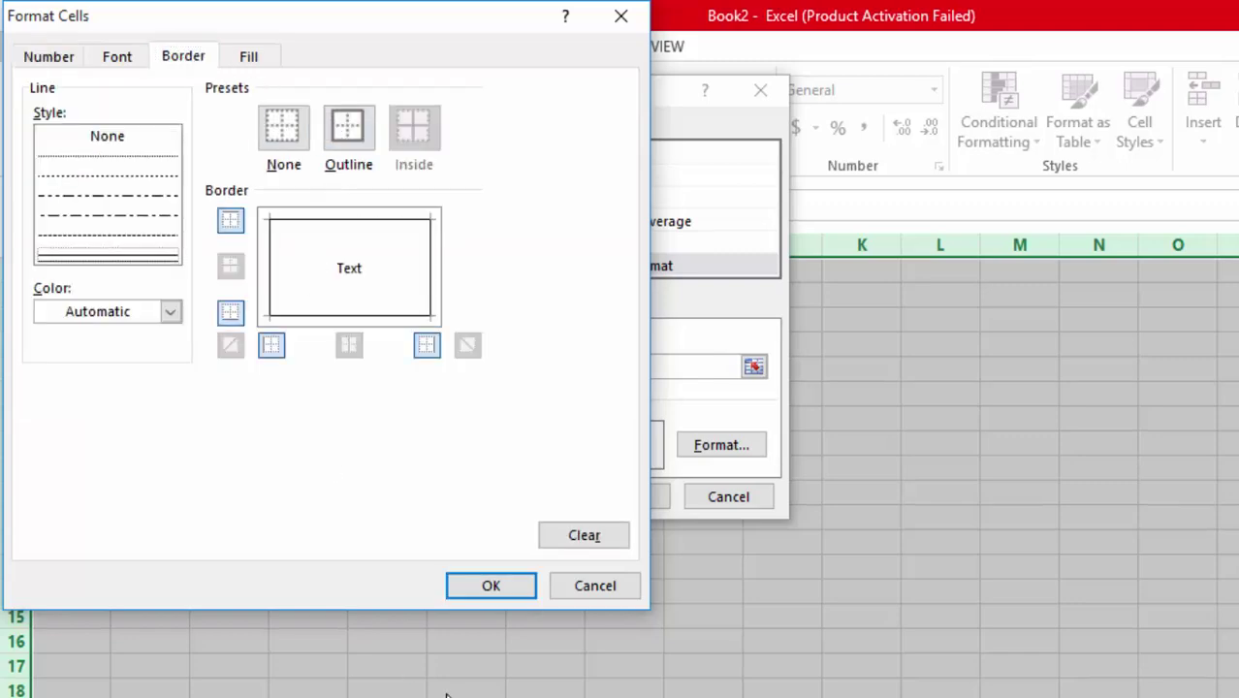
pyautogui.click(528, 584)
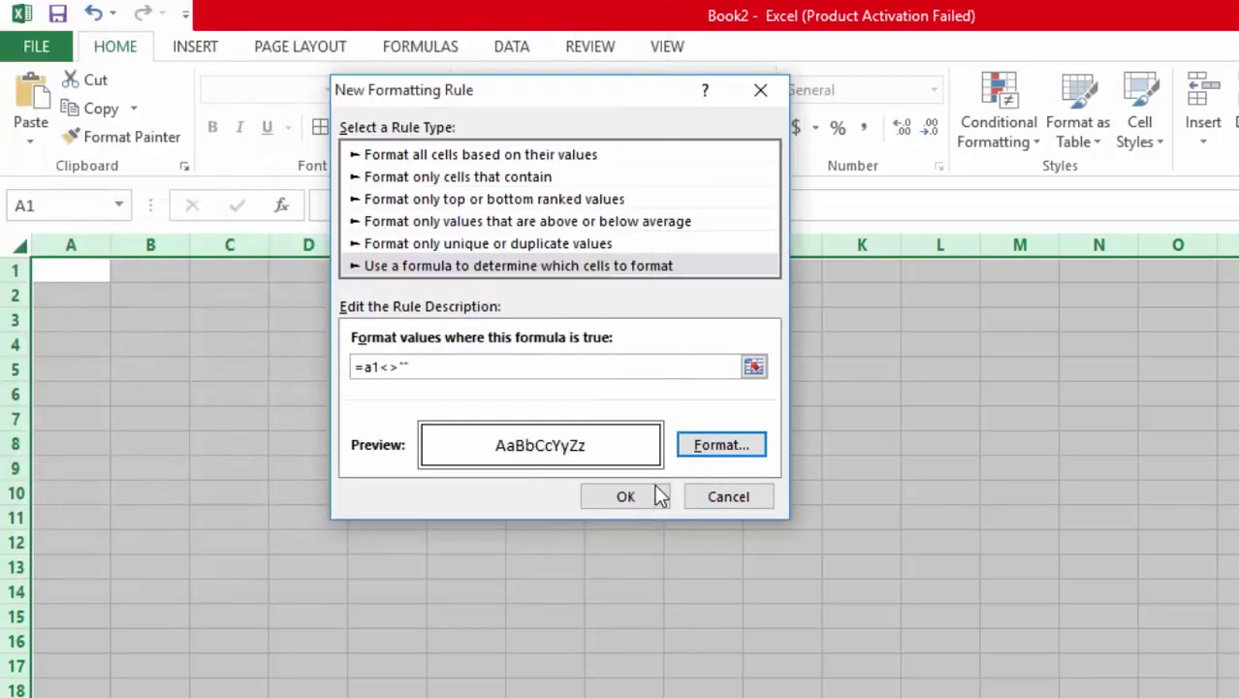
pyautogui.click(628, 502)
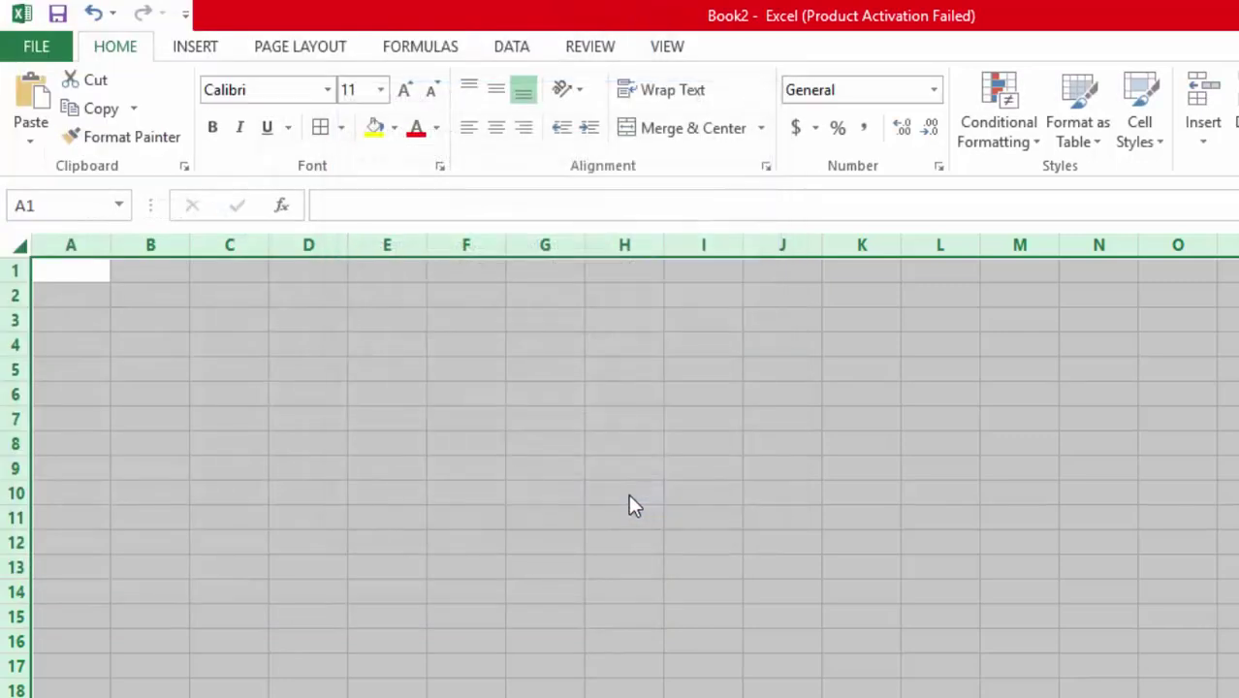
pyautogui.click(572, 451)
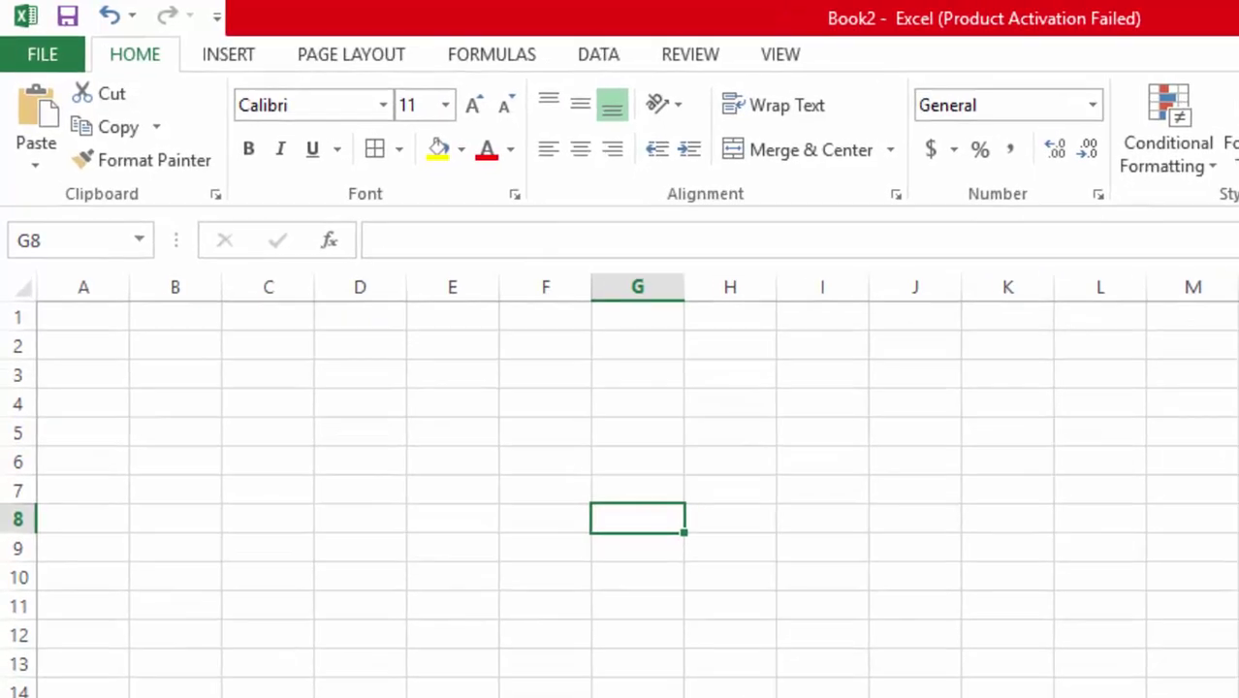
# Enter the headers Name, Math, Sciene and Hindi in G8:J8
pyautogui.write('Name')
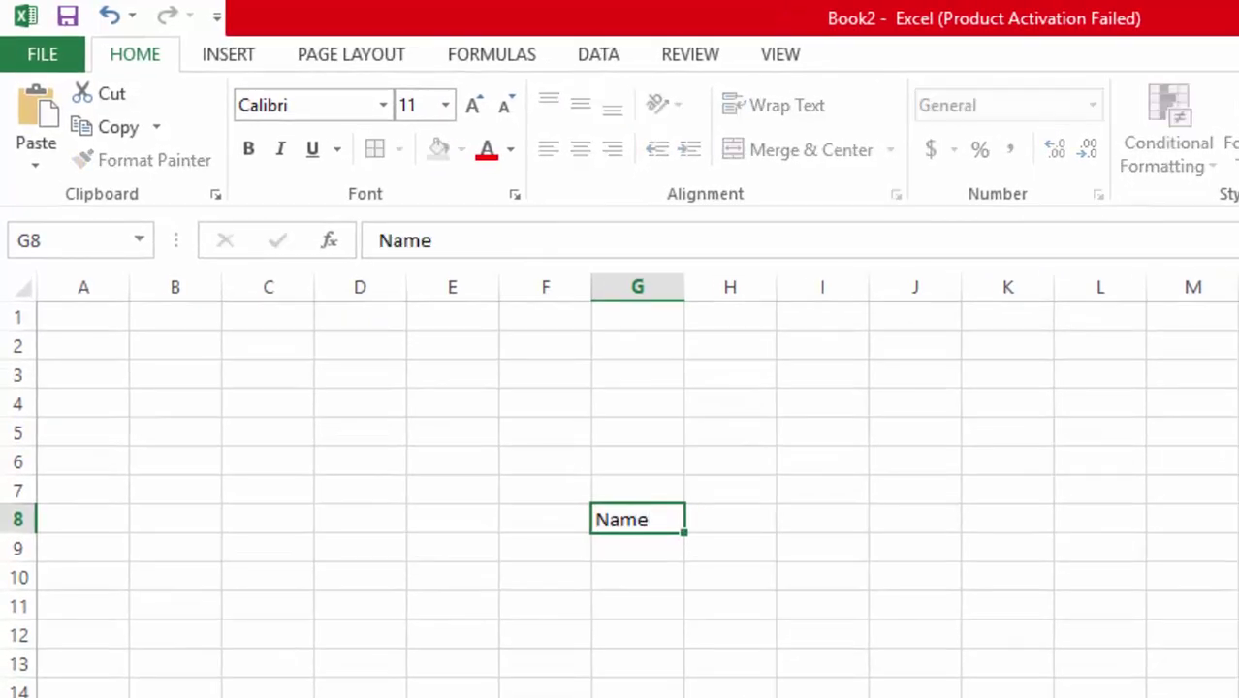
pyautogui.press('Tab')
pyautogui.write('Math')
pyautogui.press('Tab')
pyautogui.write('Sc')
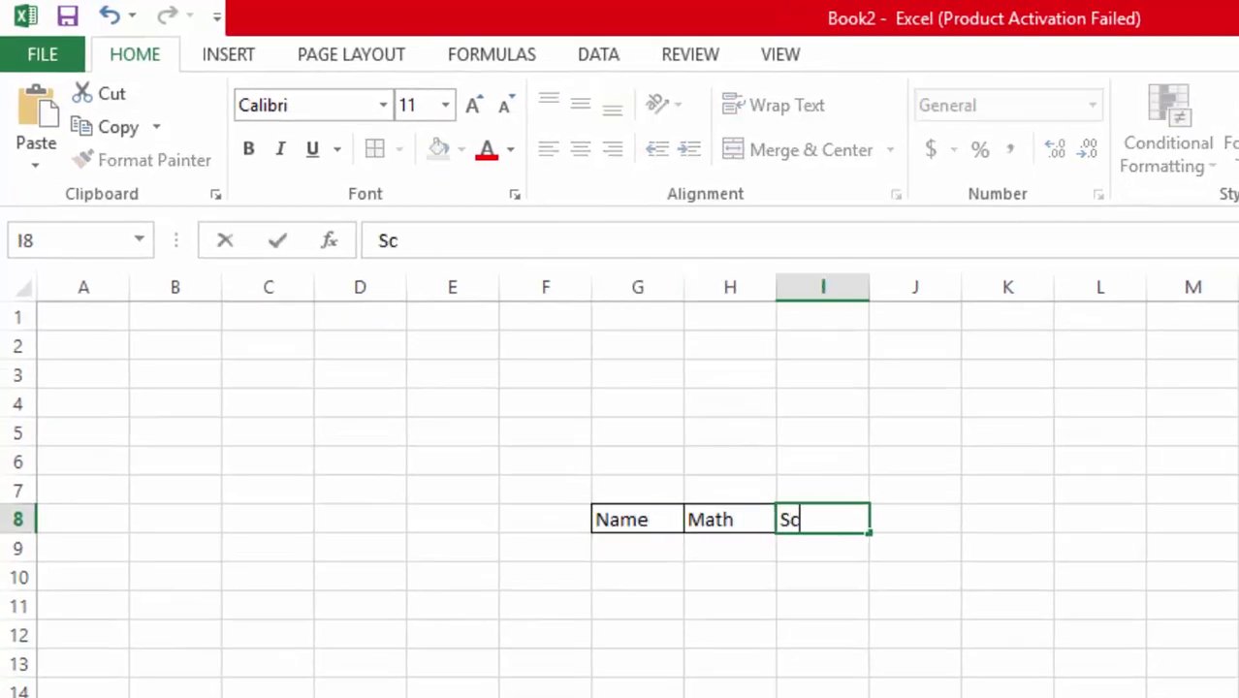
pyautogui.write('iene')
pyautogui.press('Tab')
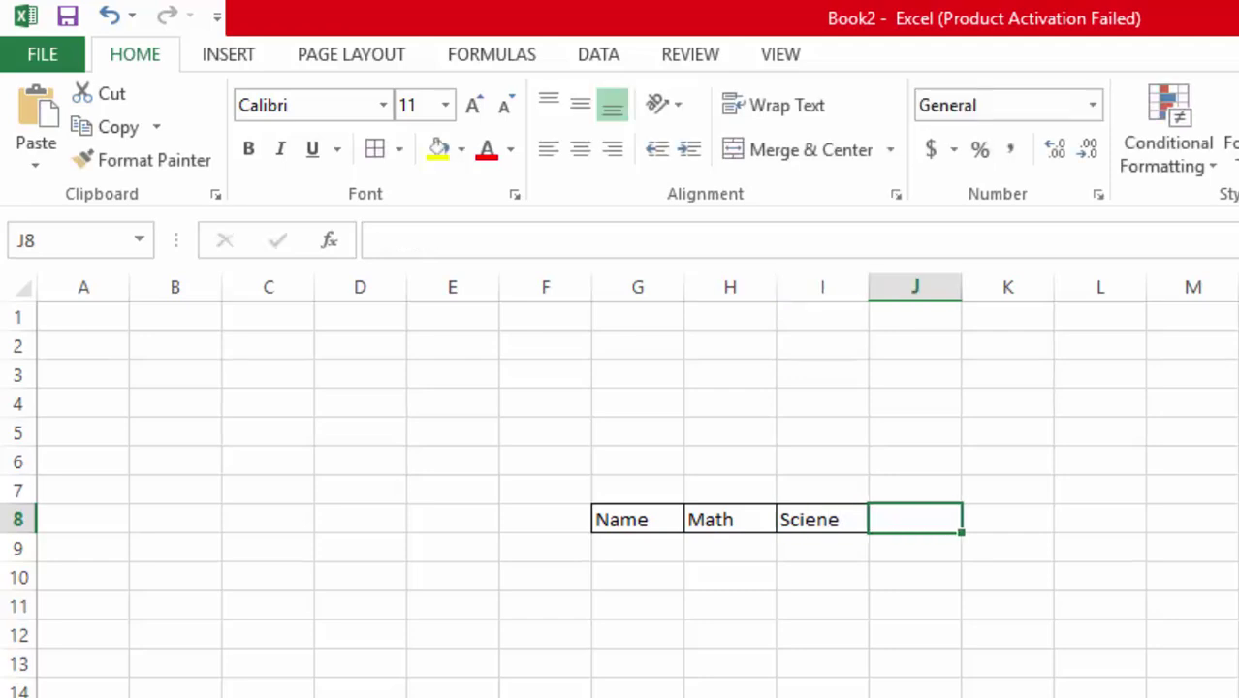
pyautogui.write('Hindi')
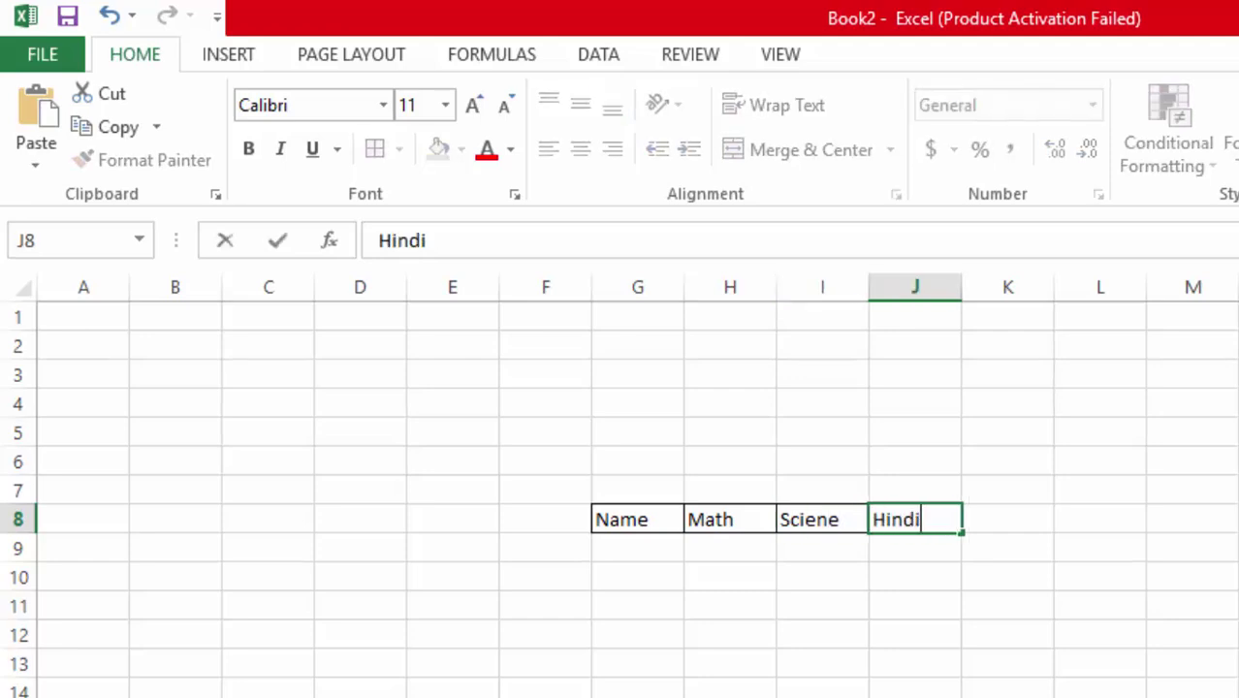
pyautogui.press('Return')
# Fill row 9 with a student's name and the marks 50, 64 and 50
pyautogui.write('Ram')
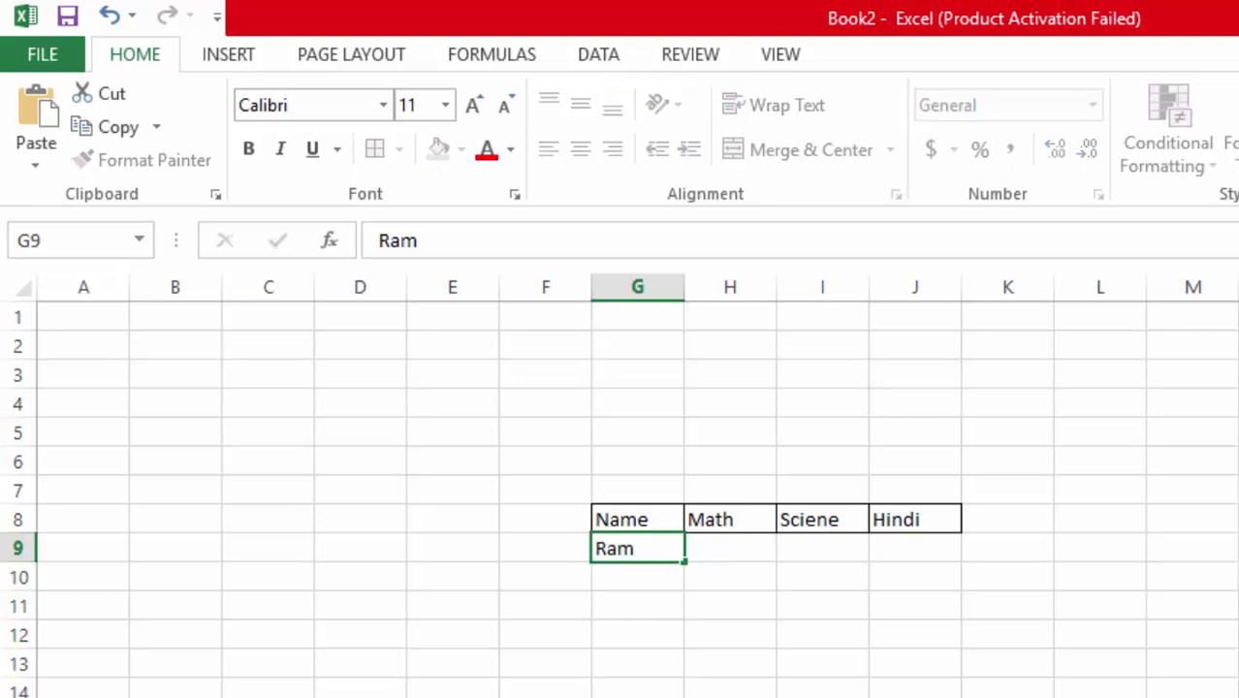
pyautogui.press('Tab')
pyautogui.write('50')
pyautogui.press('Tab')
pyautogui.write('64')
pyautogui.press('Tab')
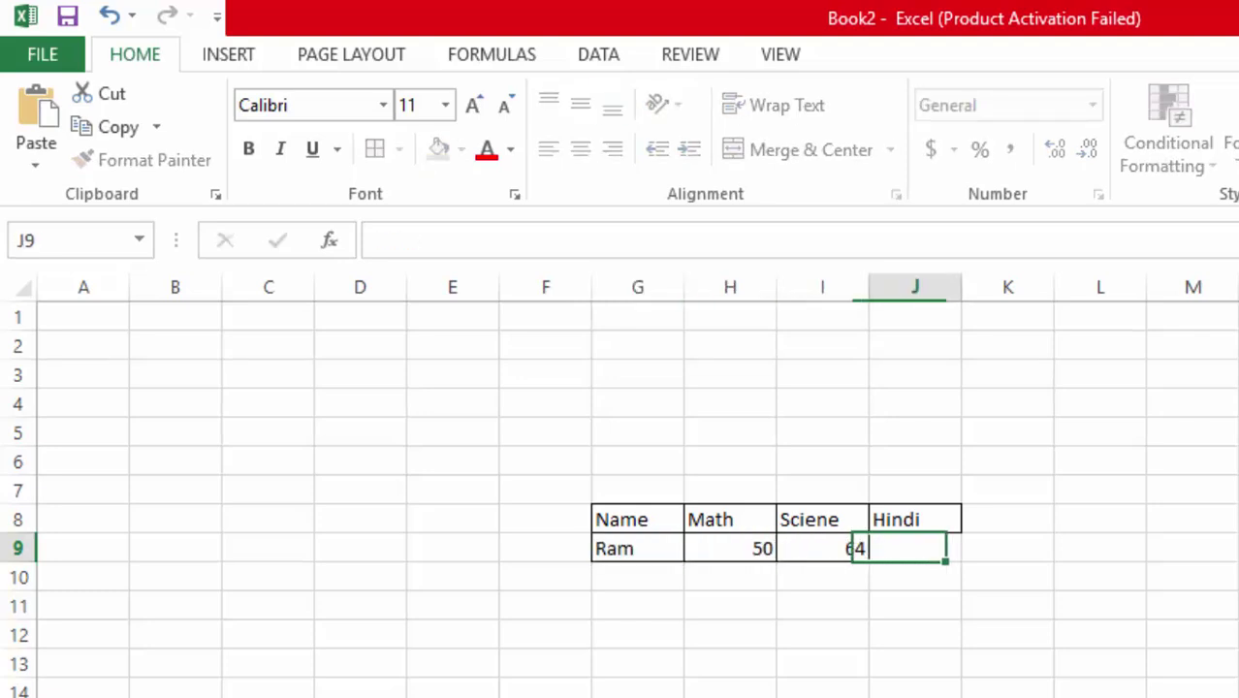
pyautogui.write('50')
pyautogui.press('Tab')
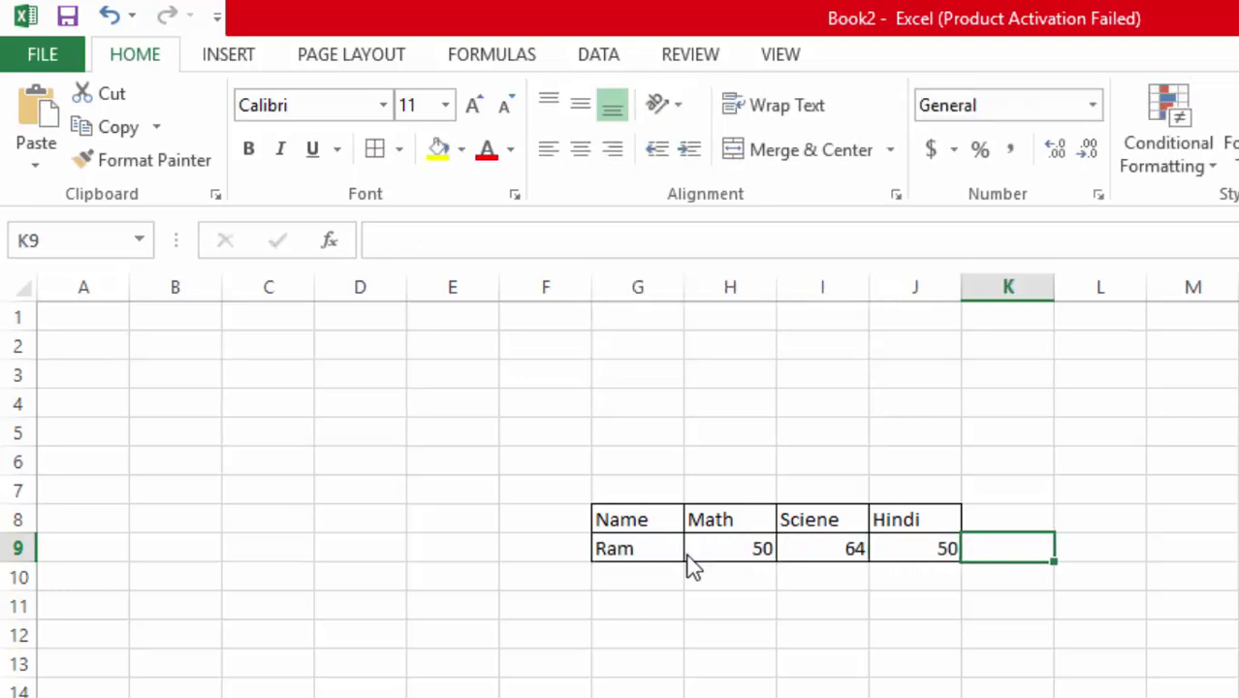
# Clear the Hindi column J8:J9 so its automatic outlines disappear
pyautogui.click(928, 523)
pyautogui.moveTo(929, 525); pyautogui.dragTo(929, 570)
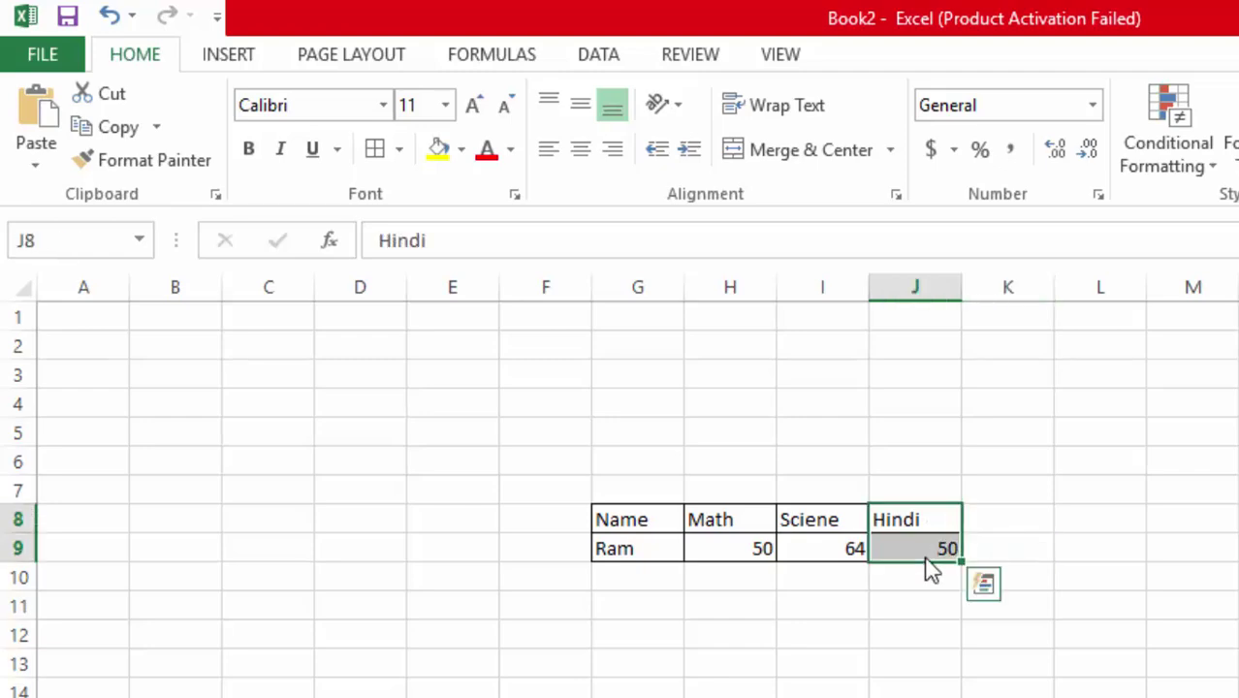
pyautogui.press('Delete')
pyautogui.click(768, 644)
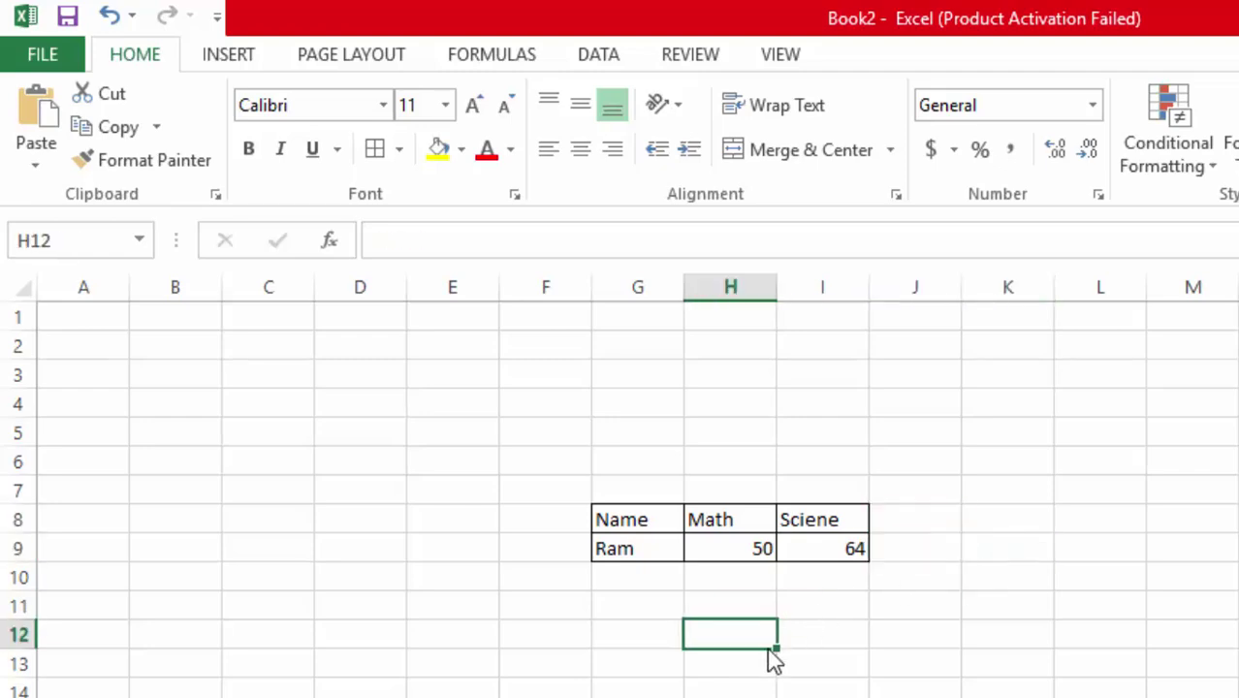